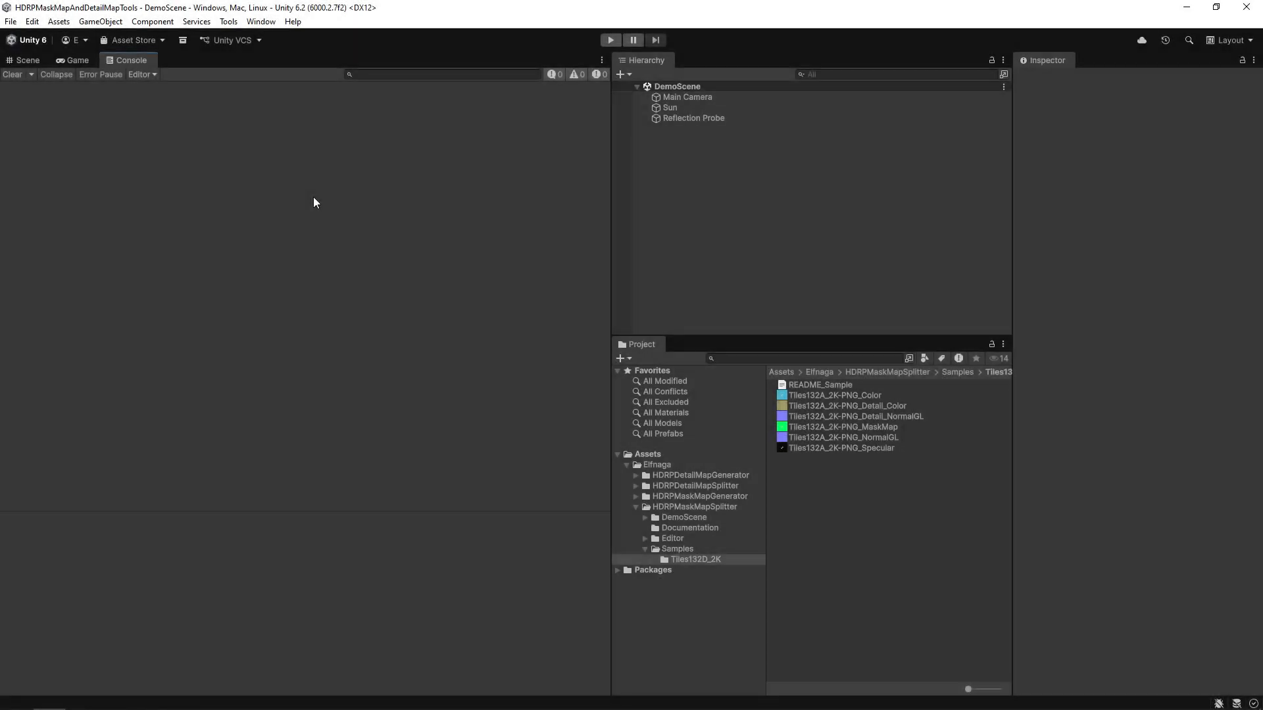
Open the HDRP Mask Map Splitter from the HDRP Tools menu.
left_click(228, 22)
mouse_move(263, 37)
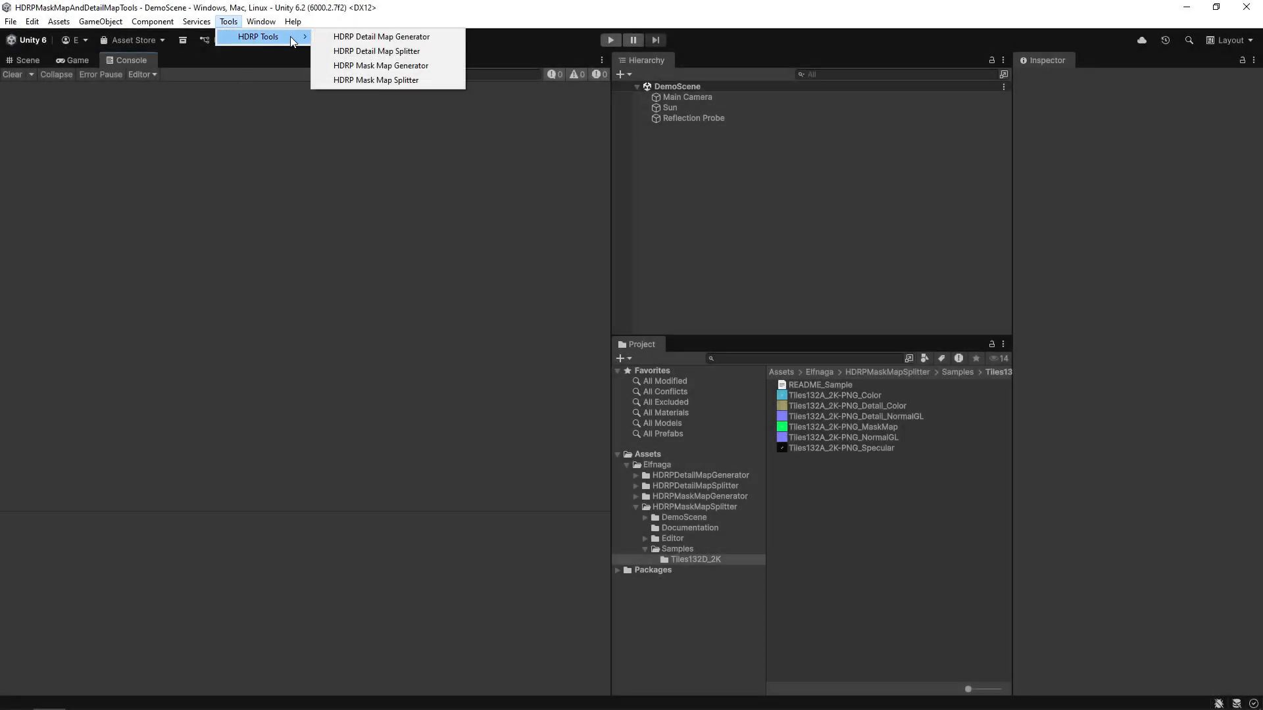
left_click(388, 80)
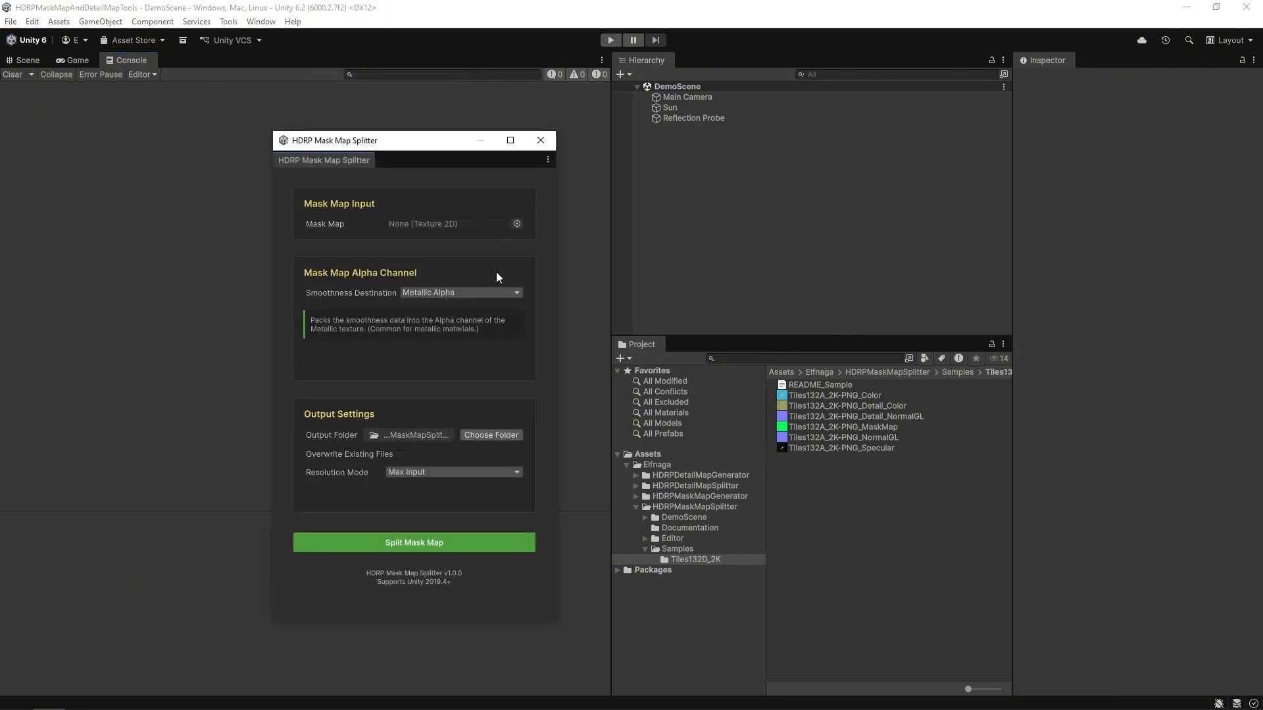
Preview the R, G, B and A channels of Tiles132A_2K-PNG_MaskMap in the Inspector.
left_click(816, 427)
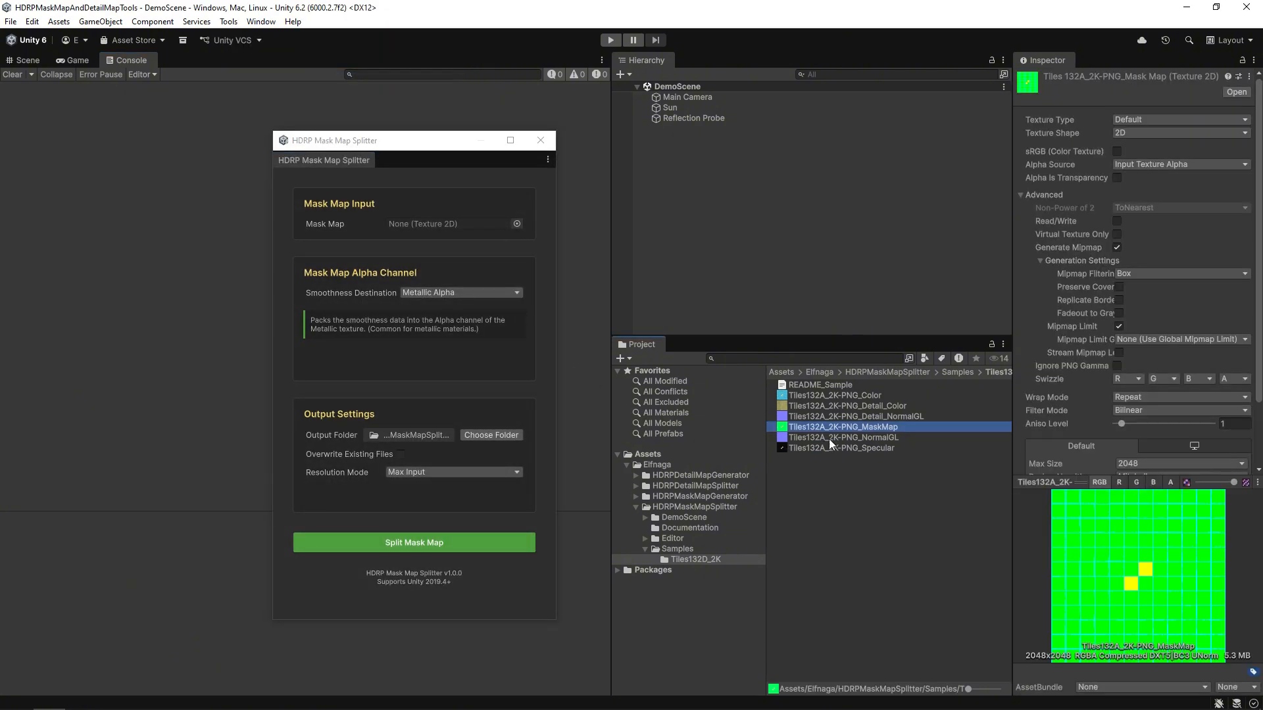
left_click(1119, 482)
left_click(1136, 482)
left_click(1153, 483)
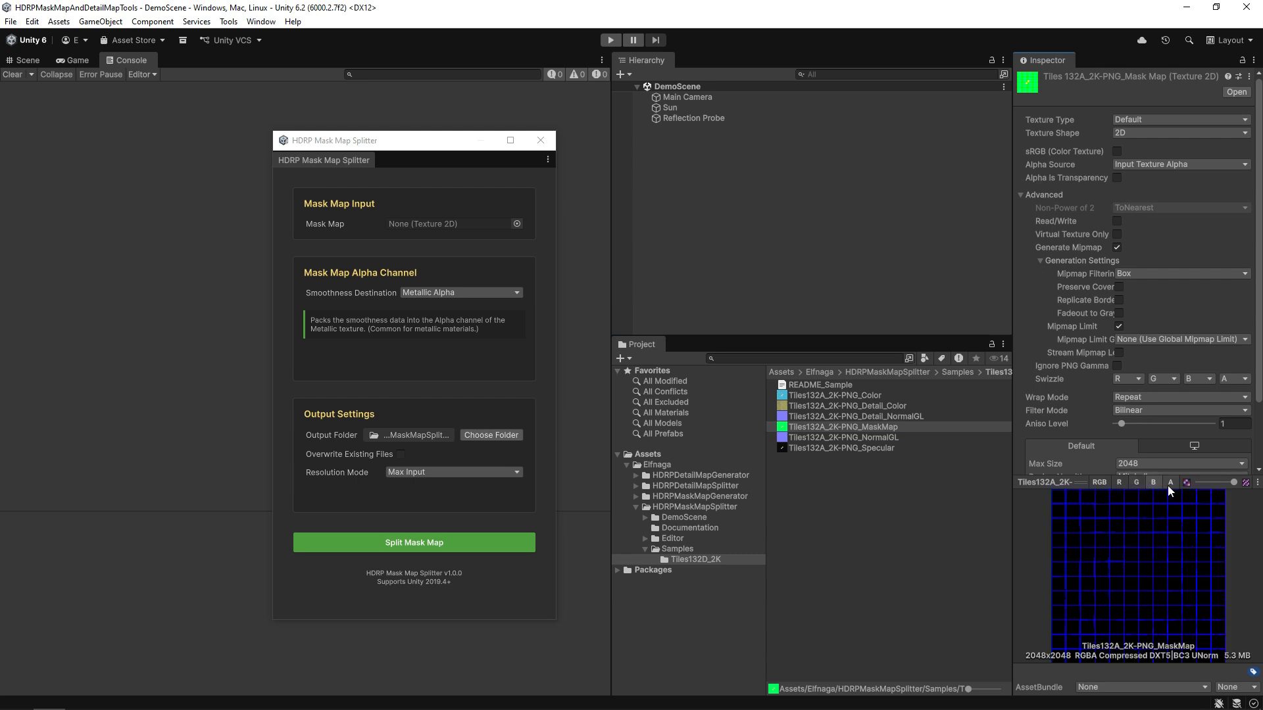
left_click(1170, 483)
Load Tiles132A_2K-PNG_MaskMap as input, keeping Metallic Alpha smoothness and Max Input resolution.
left_click_drag(815, 424, 448, 225)
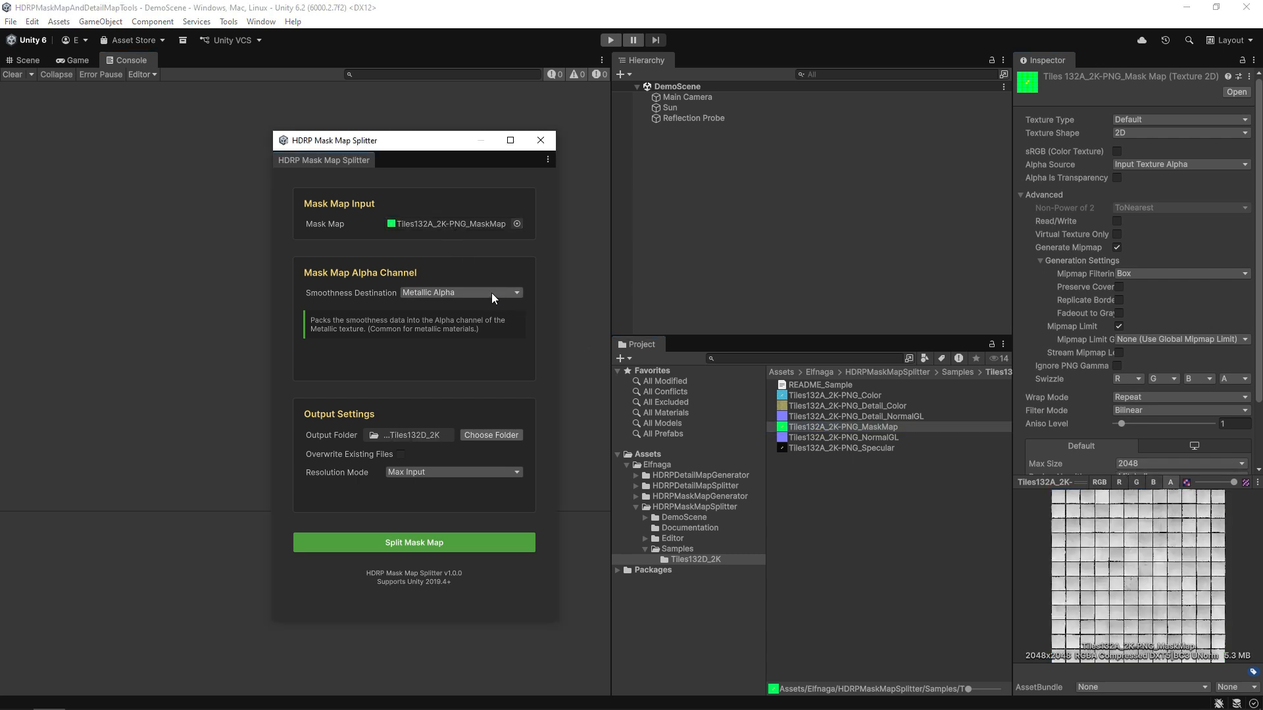
left_click(491, 293)
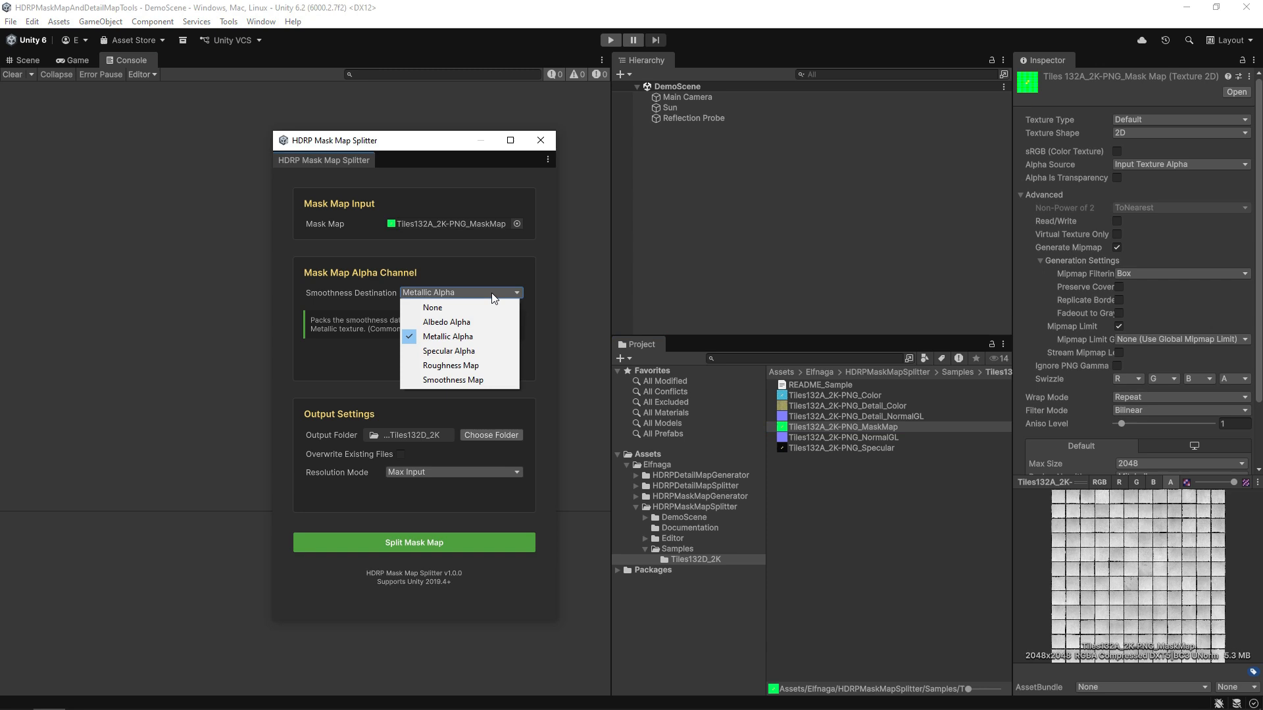
left_click(513, 402)
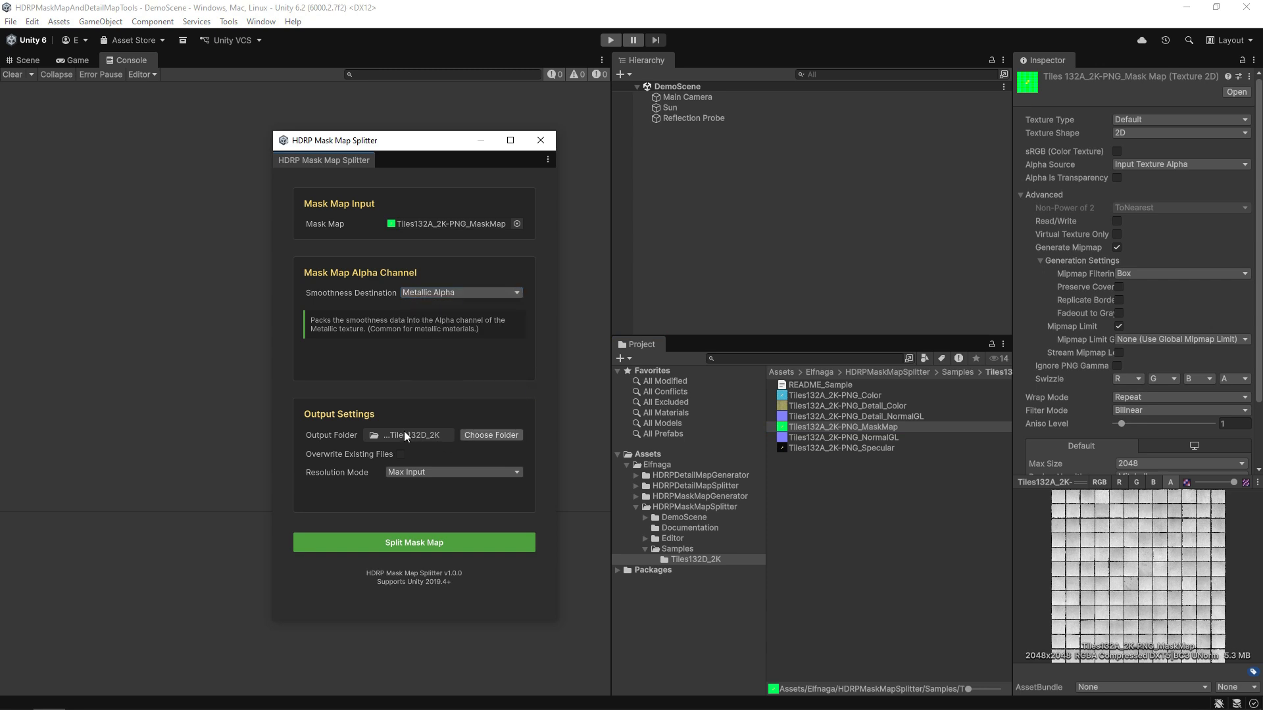
left_click(443, 472)
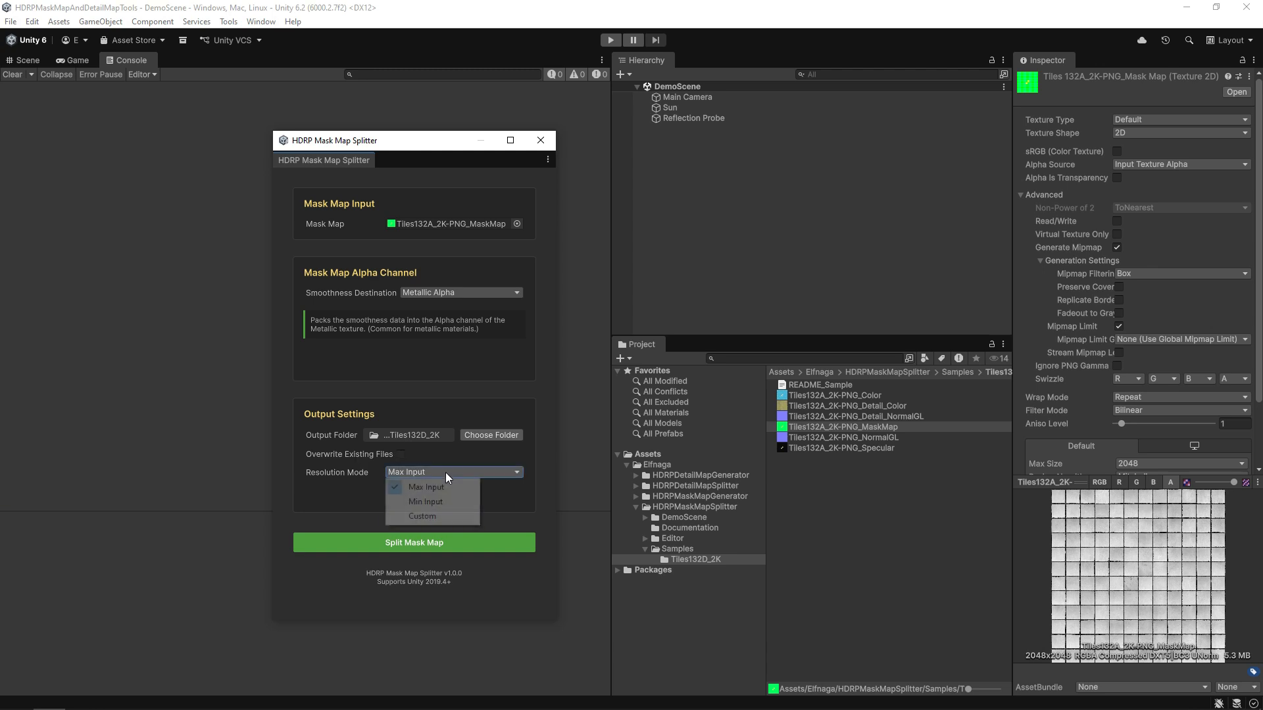
left_click(495, 515)
Split the mask map and check the new DetailMask's R, G, B and A channels.
left_click(470, 541)
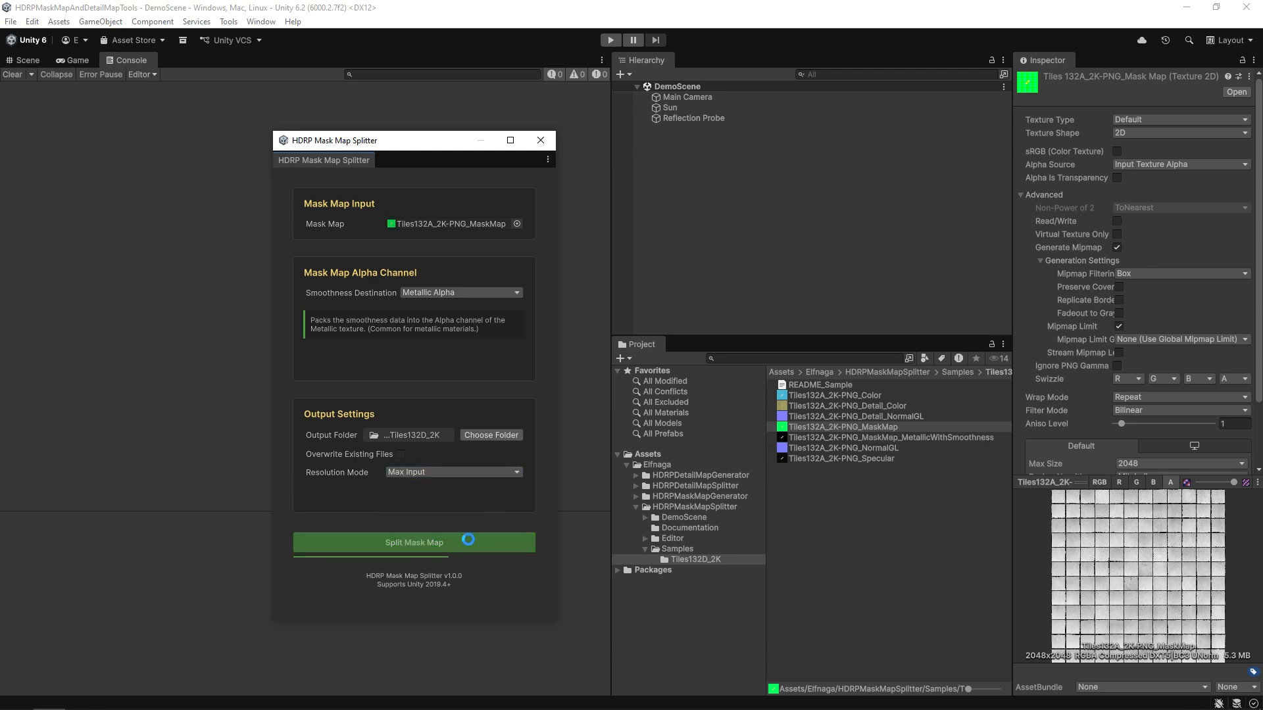
left_click(870, 438)
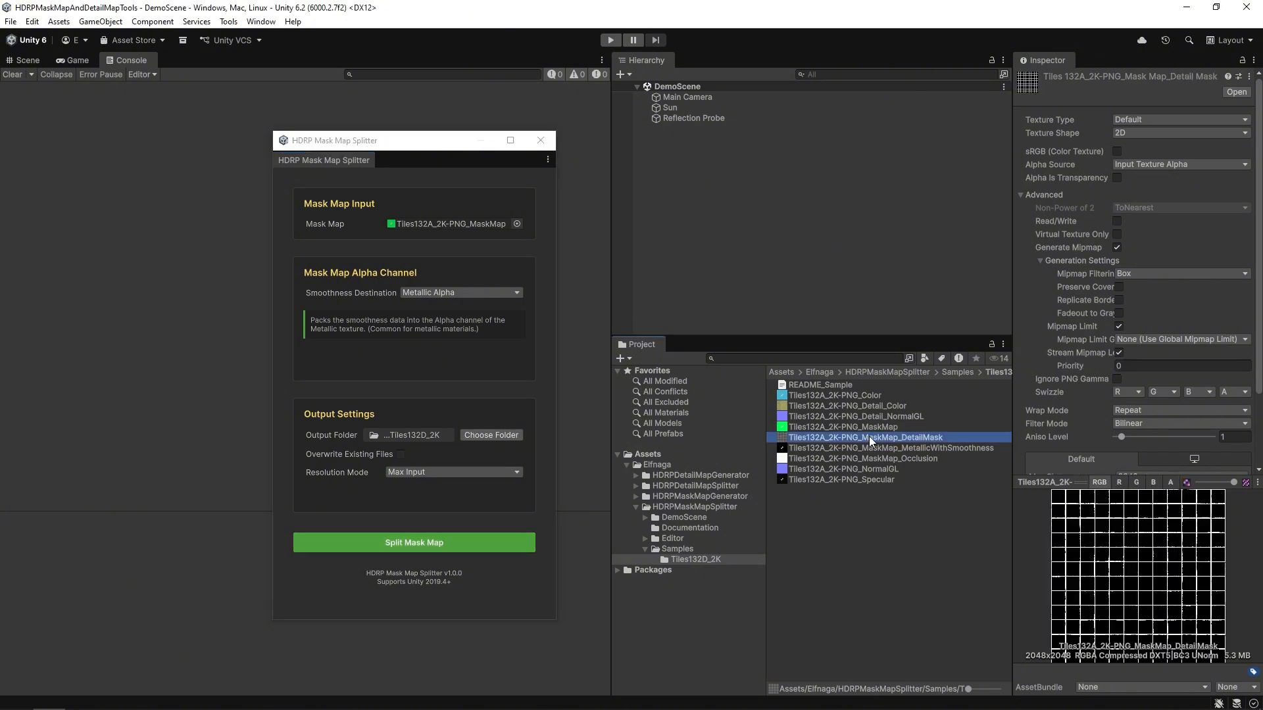
left_click(1121, 482)
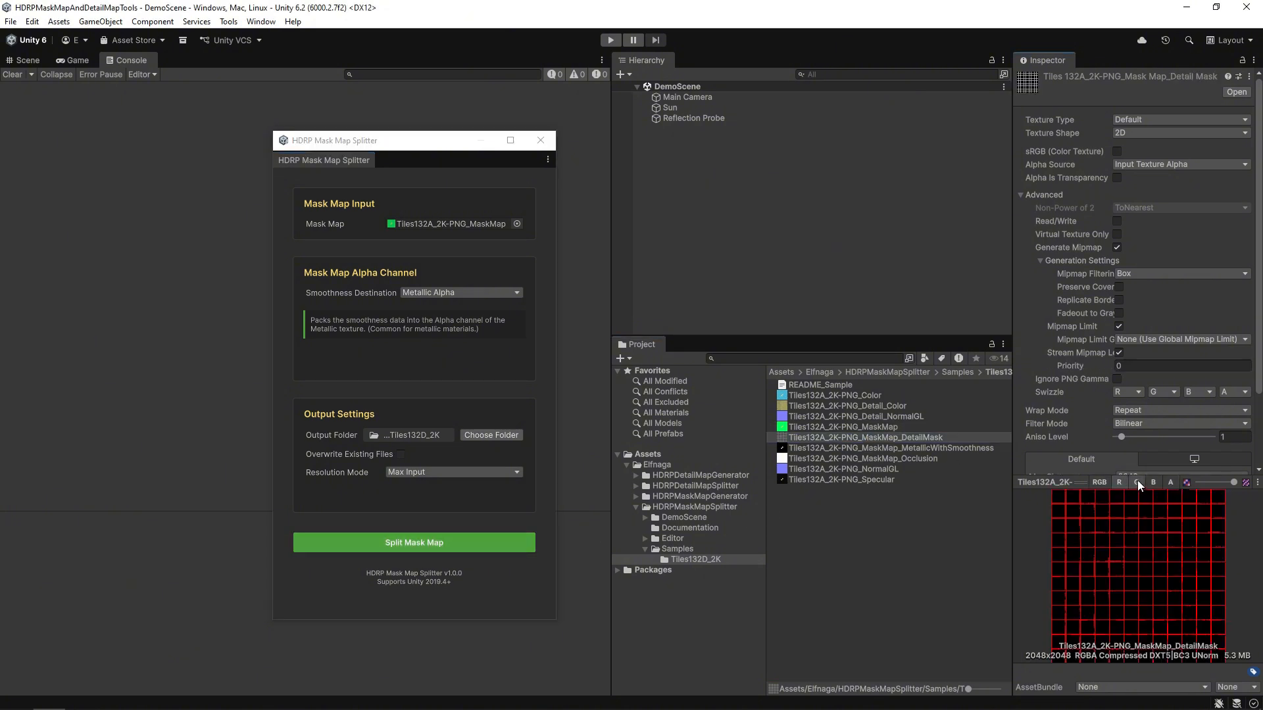
left_click(1137, 482)
left_click(1152, 483)
left_click(1169, 481)
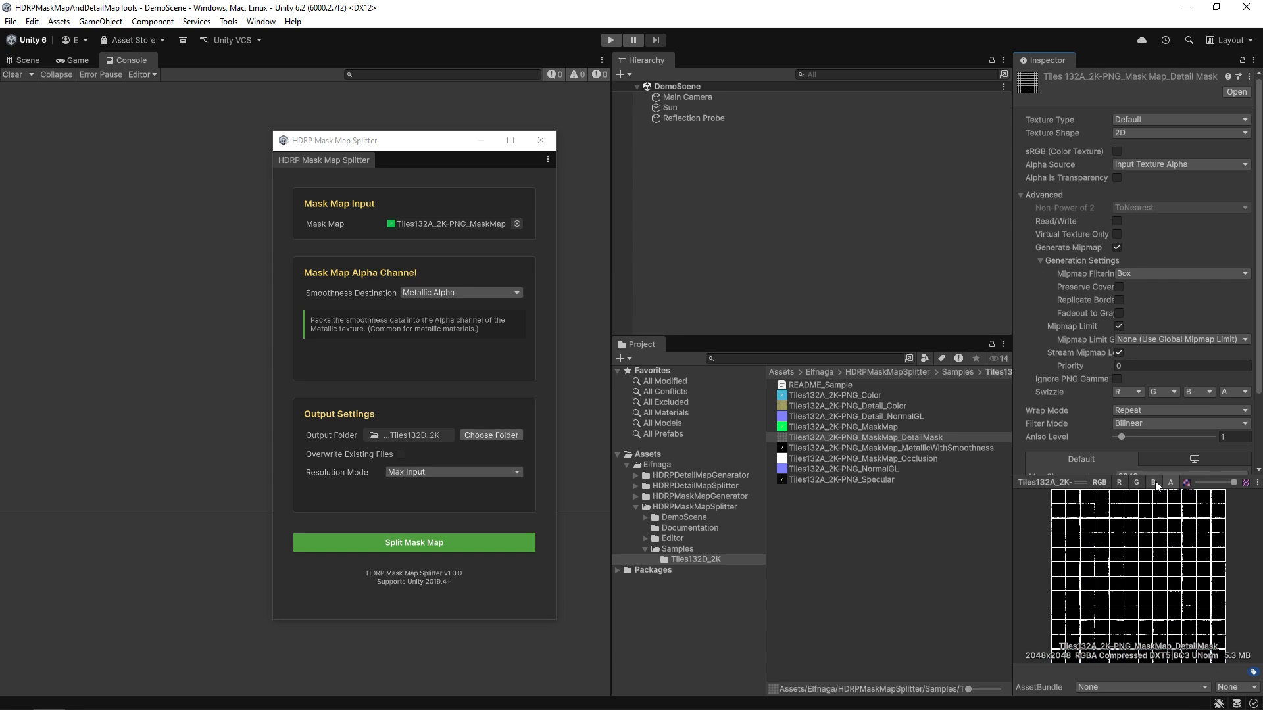
Check the MetallicWithSmoothness texture's R, G, B channels and smoothness in alpha.
left_click(941, 448)
left_click(1120, 483)
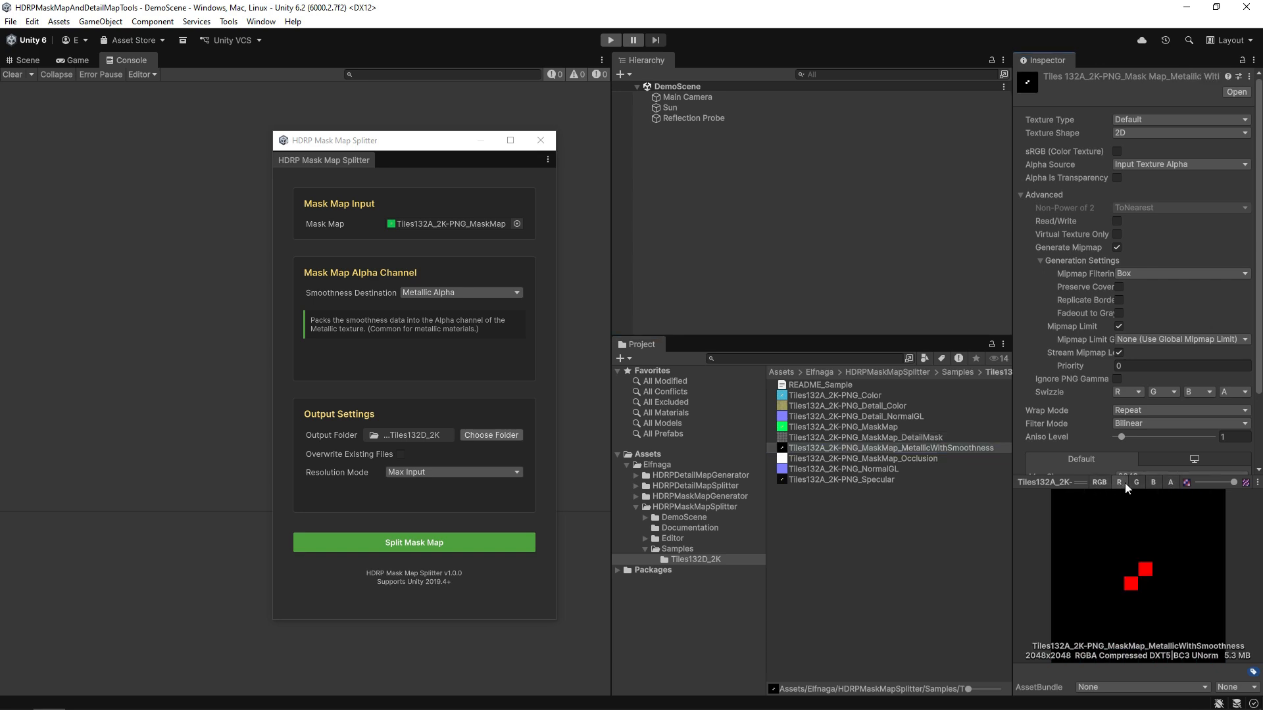
left_click(1137, 482)
left_click(1153, 482)
left_click(1168, 482)
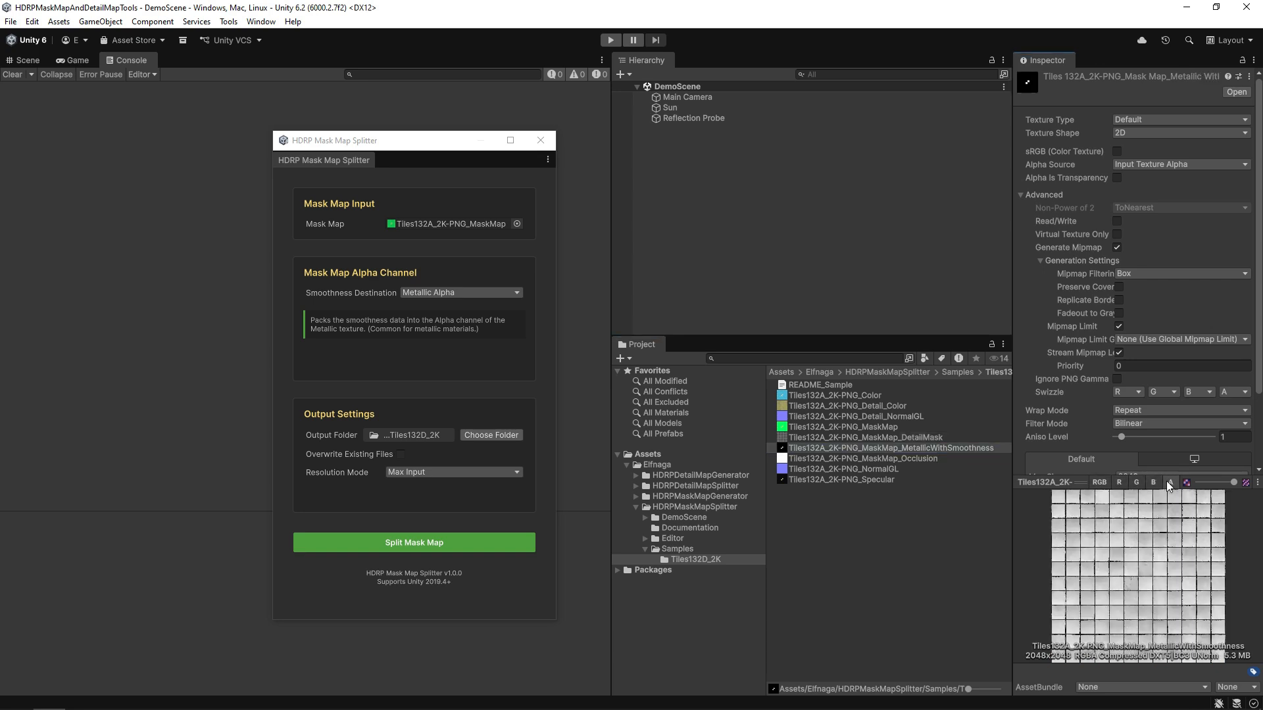
Check the Occlusion texture's R, G and B channels, then begin editing its name.
left_click(913, 457)
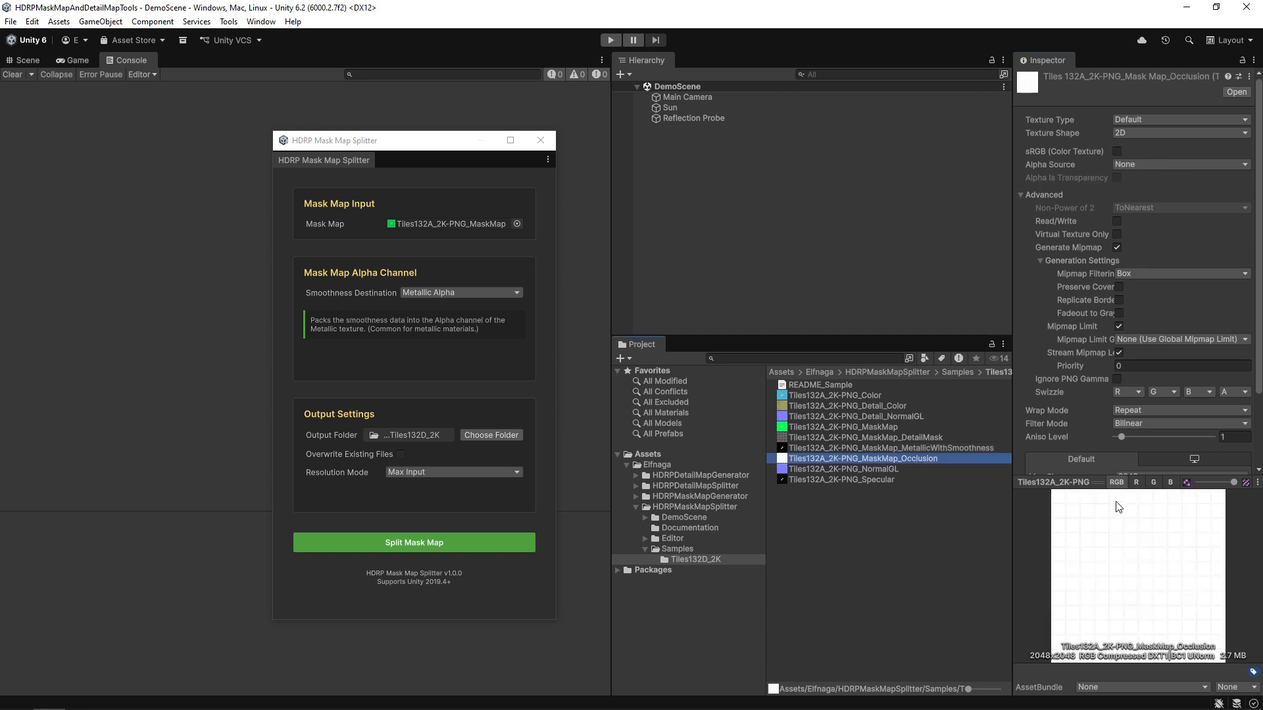
left_click(1137, 482)
left_click(1151, 483)
left_click(1169, 482)
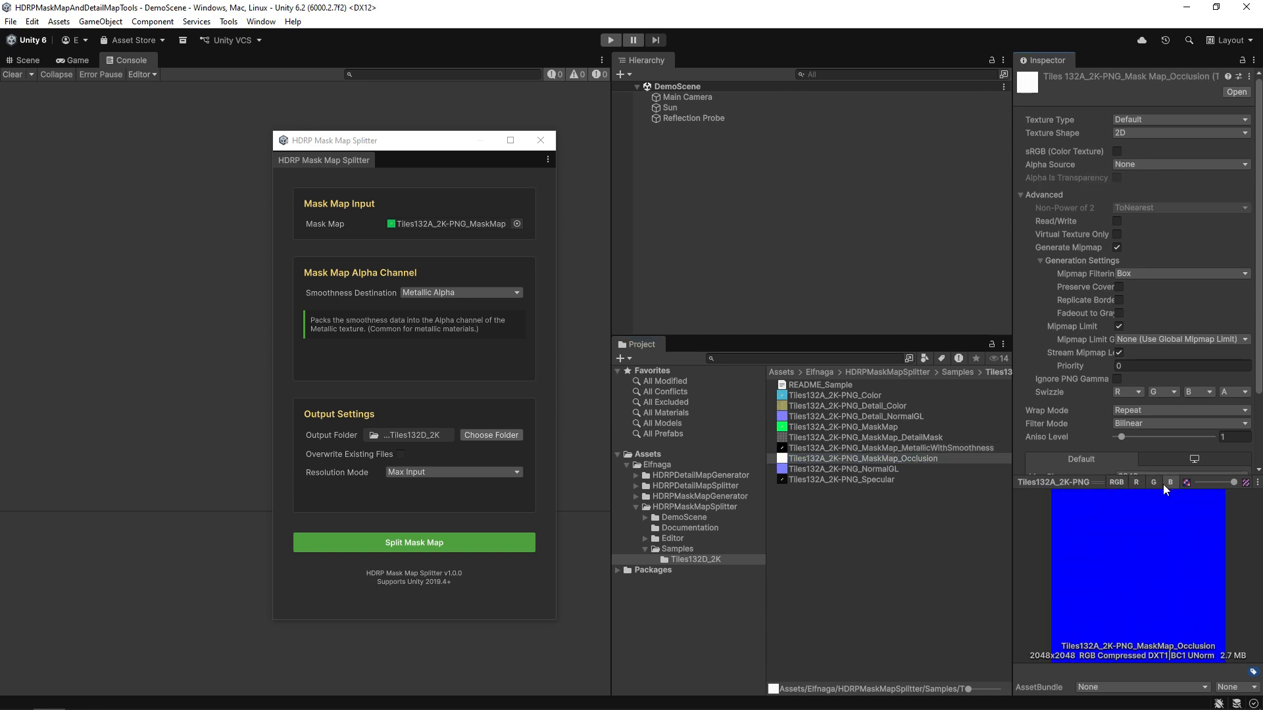
left_click(1115, 483)
left_click(867, 512)
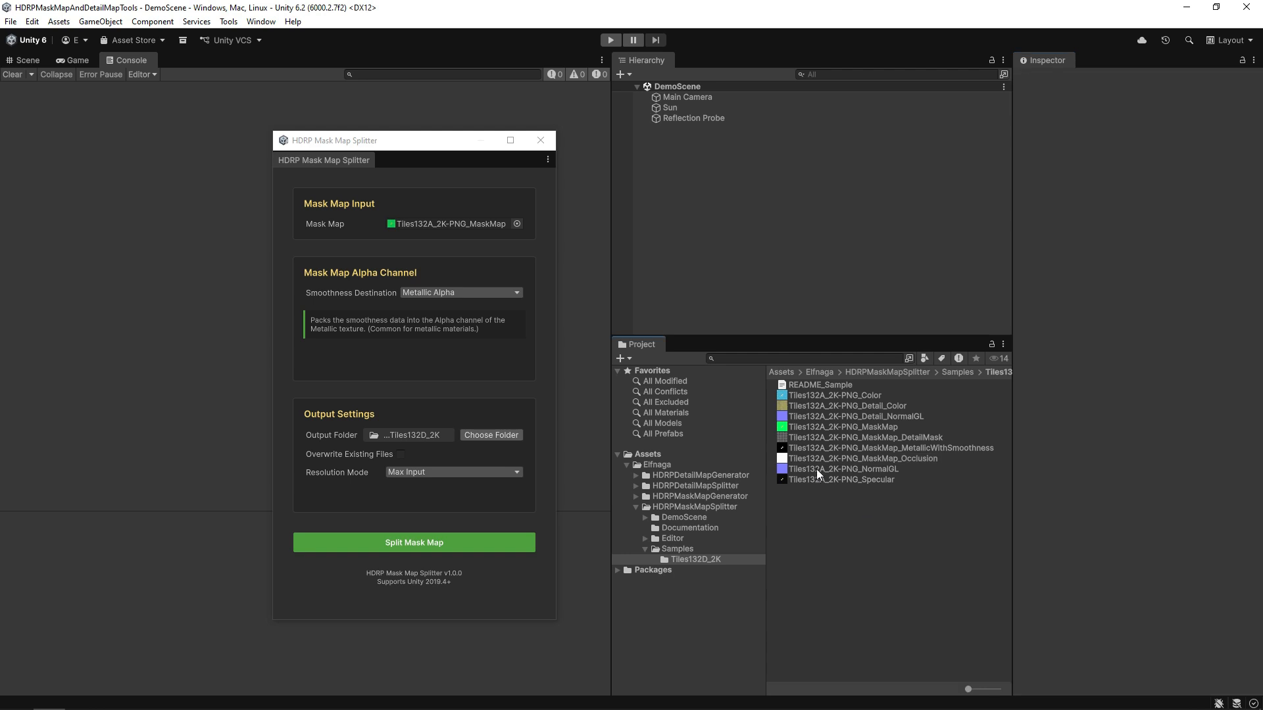
left_click(827, 458)
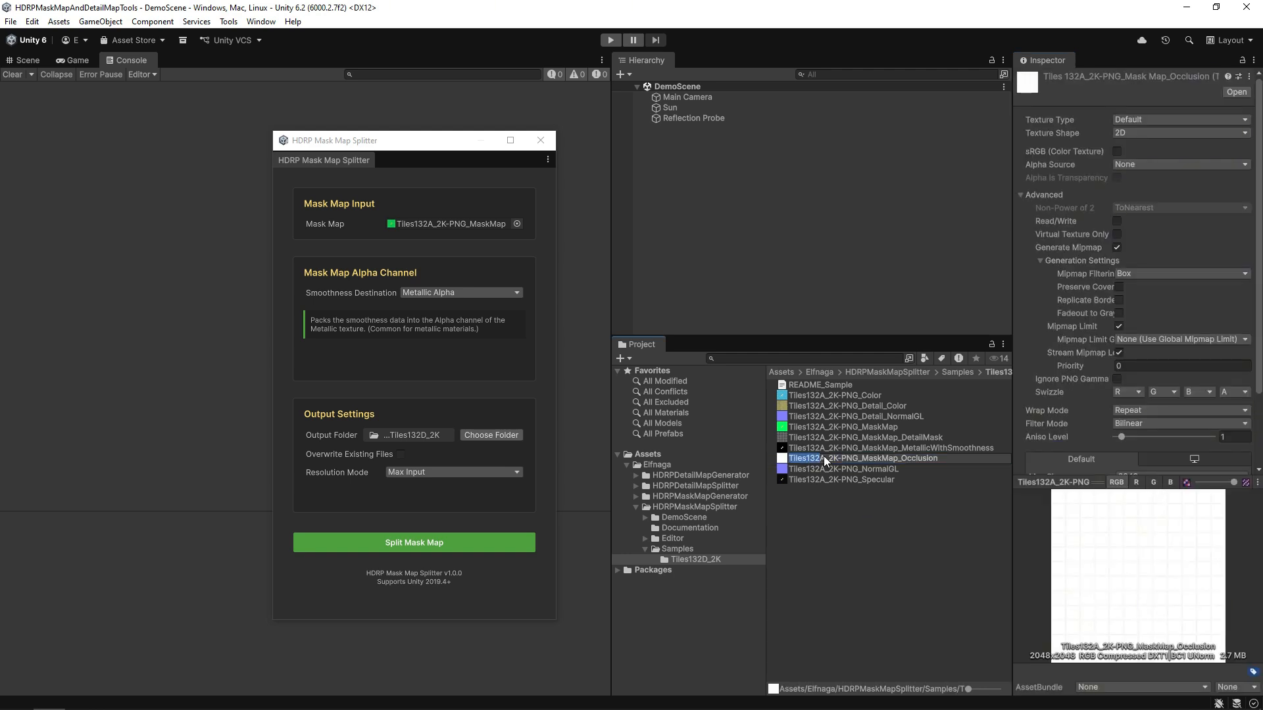
Copy the Tiles132A prefix from the Occlusion texture's name.
left_click_drag(823, 456, 780, 459)
right_click(800, 456)
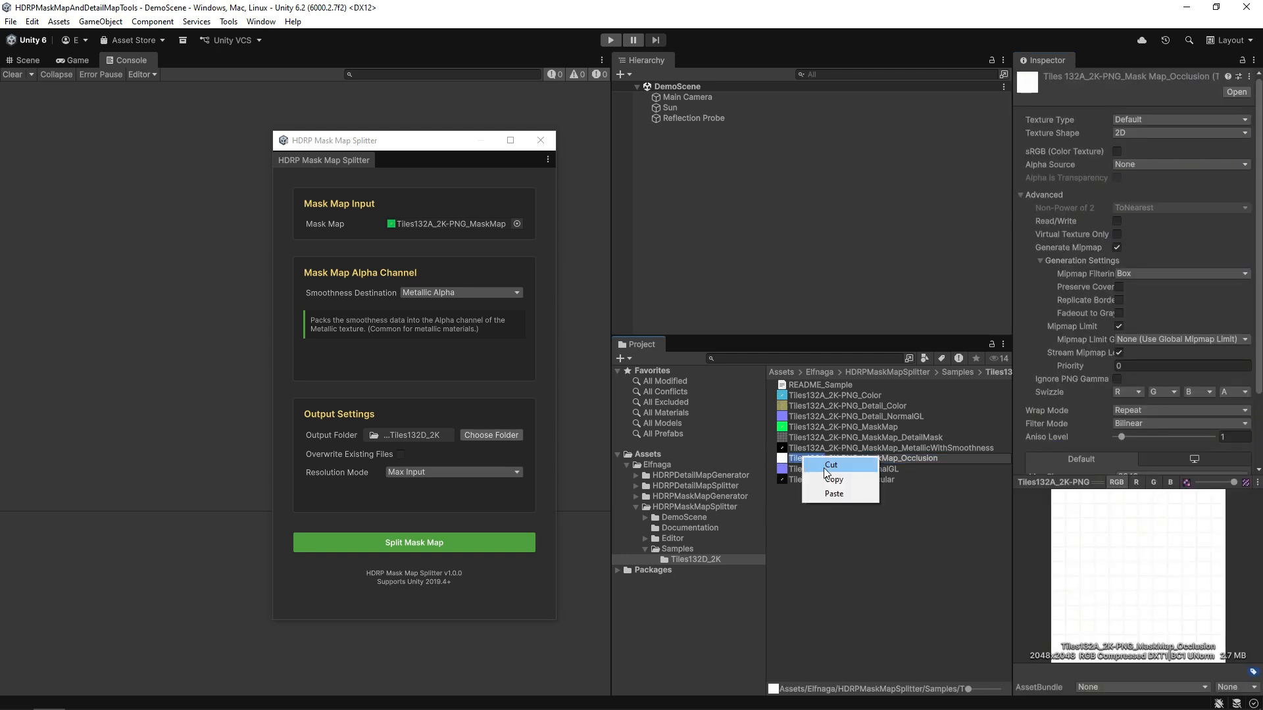
left_click(836, 480)
left_click(818, 500)
Create a new material in the folder named Tiles132A.
right_click(811, 500)
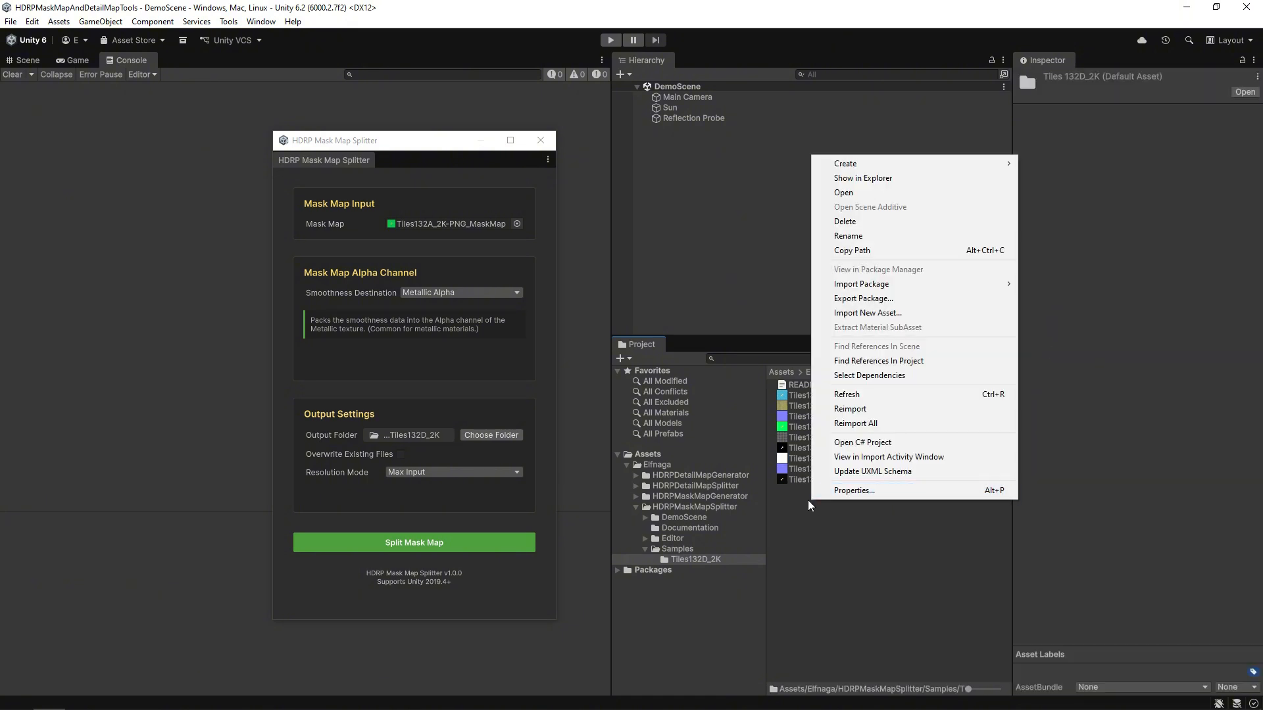
mouse_move(855, 163)
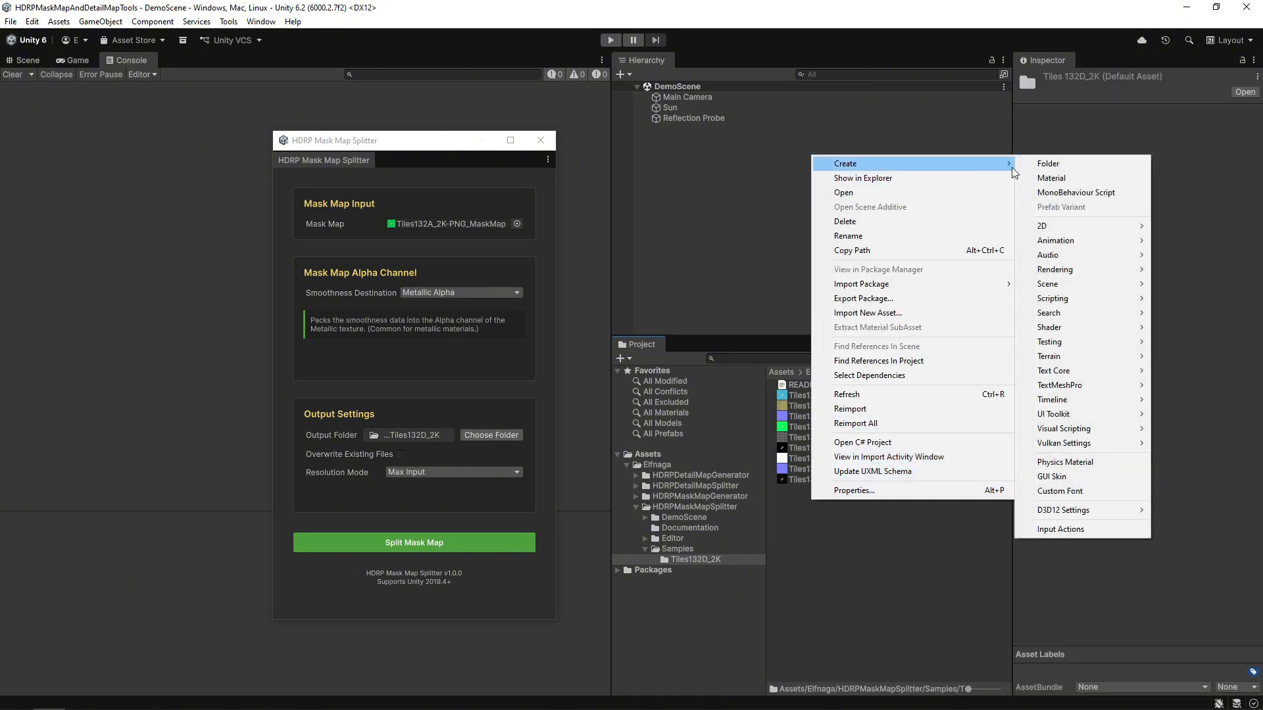
left_click(1053, 175)
right_click(824, 385)
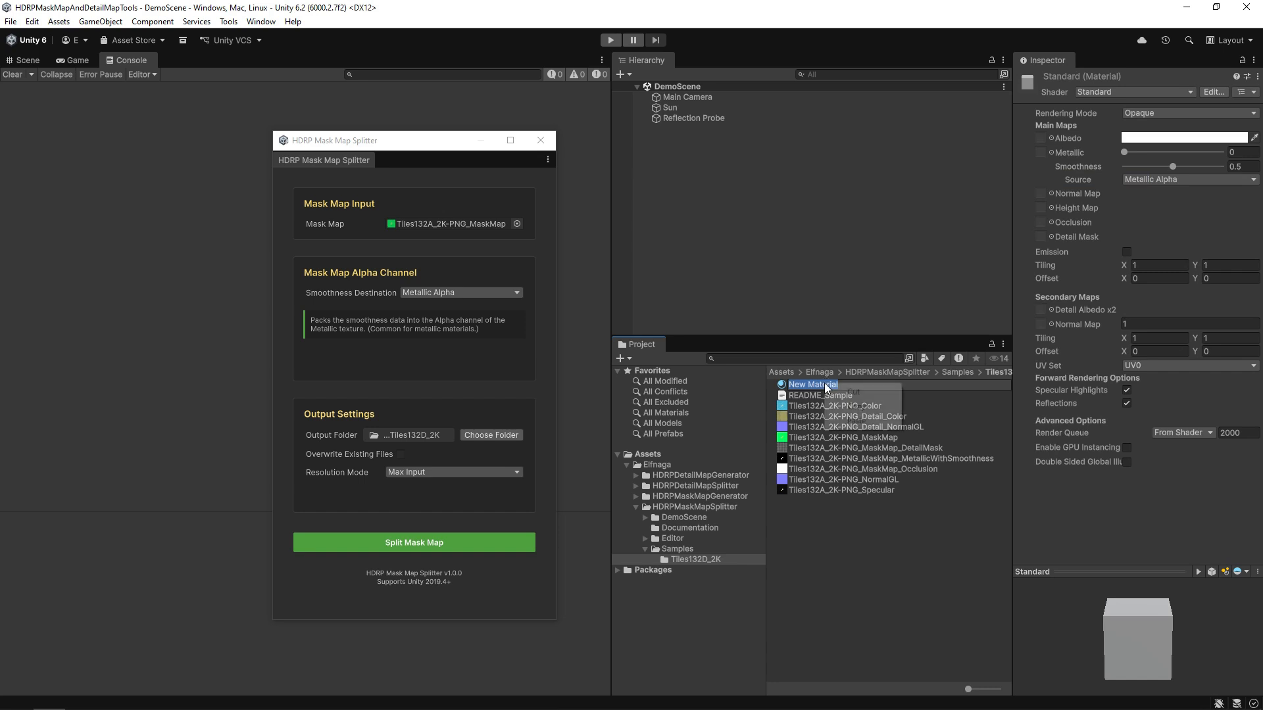
left_click(855, 421)
key("Return")
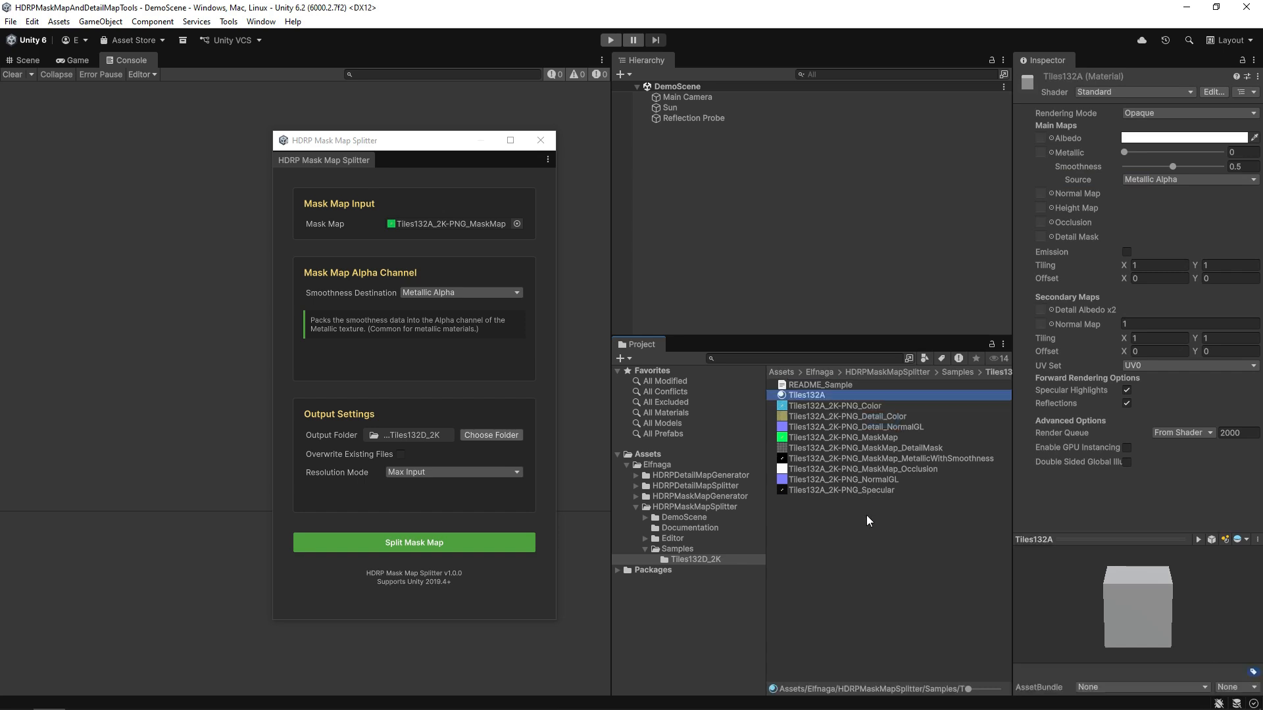
Assign Color, MetallicWithSmoothness, NormalGL and Occlusion textures to the albedo, metallic, normal and occlusion slots.
left_click_drag(866, 406, 1042, 139)
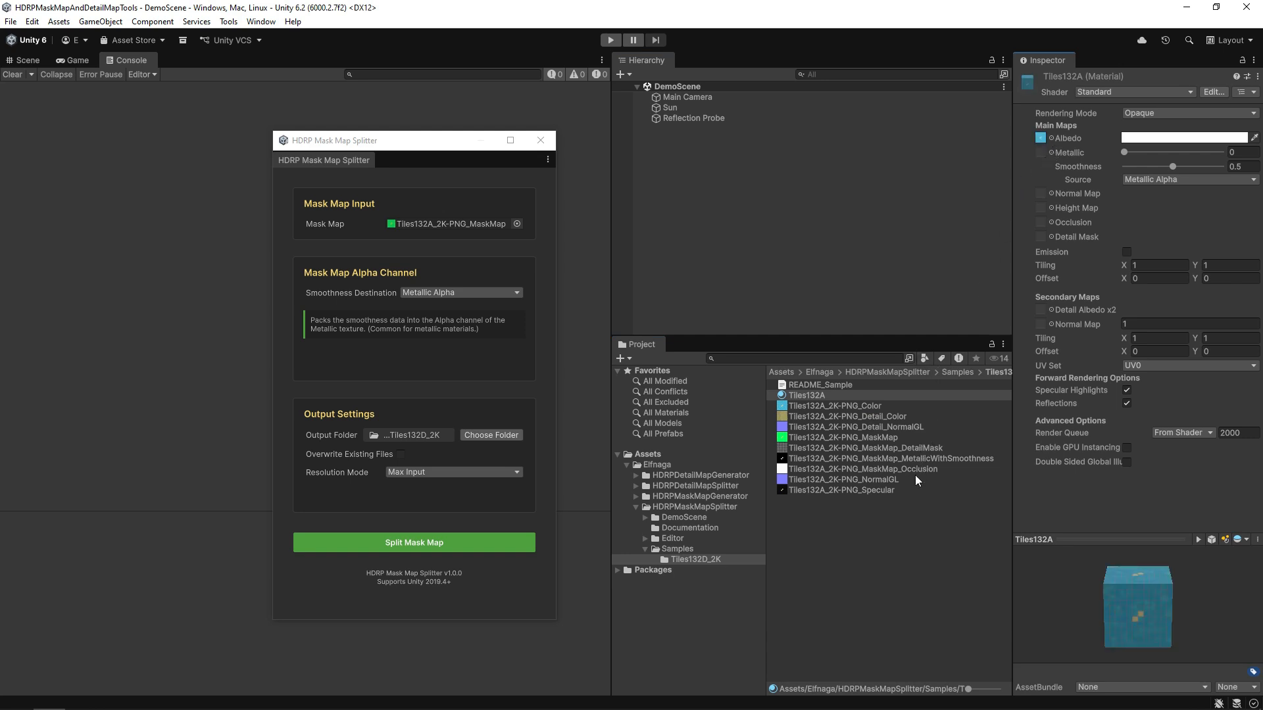
left_click_drag(926, 456, 1042, 151)
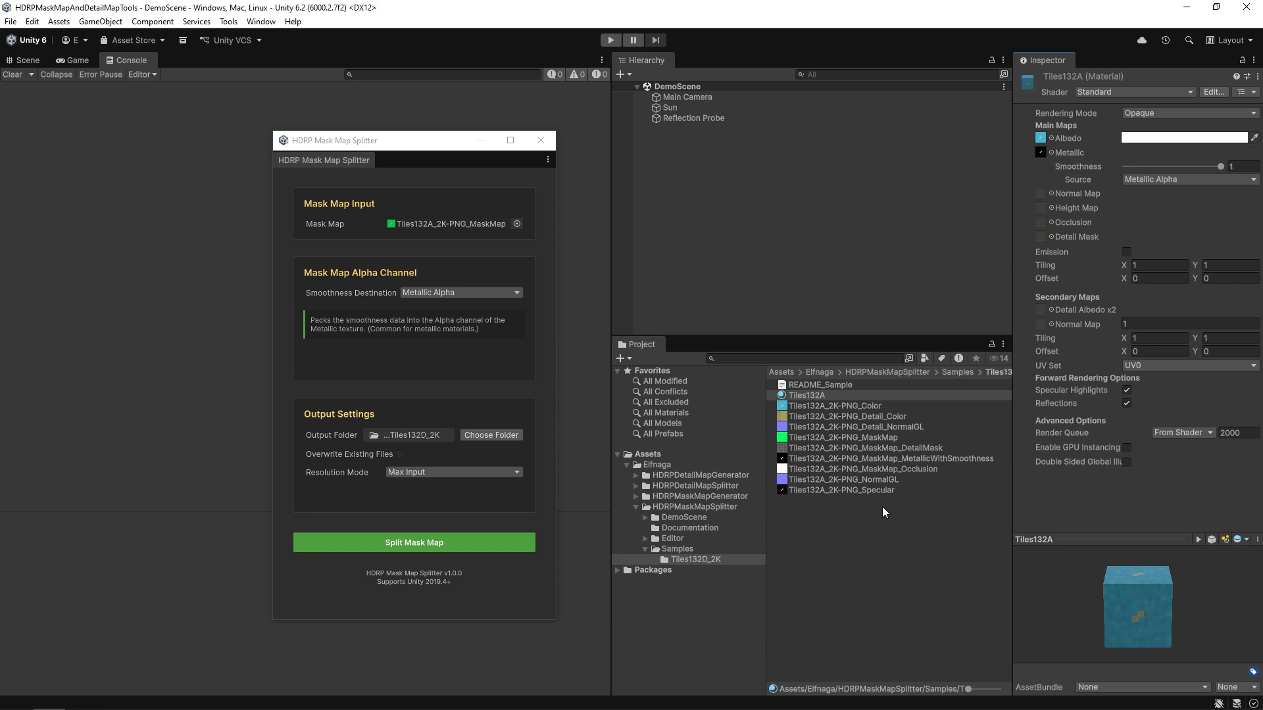
left_click_drag(873, 478, 1043, 192)
left_click_drag(910, 468, 1040, 225)
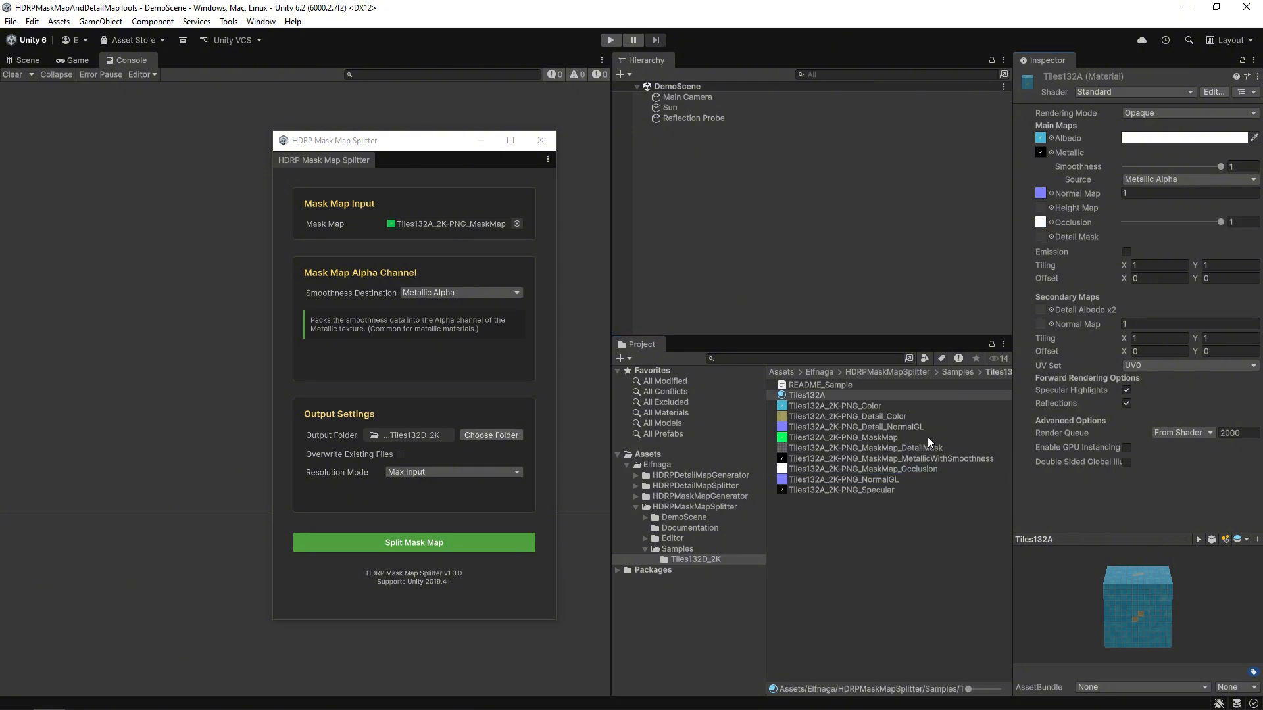
Assign DetailMask, Detail_Color and Detail_NormalGL to the detail mask, detail albedo and secondary normal slots.
left_click_drag(925, 448, 1040, 239)
left_click_drag(876, 417, 1039, 311)
left_click_drag(903, 425, 1038, 325)
Add a 3D cube to the Hierarchy and rename it Tiles132A.
right_click(673, 147)
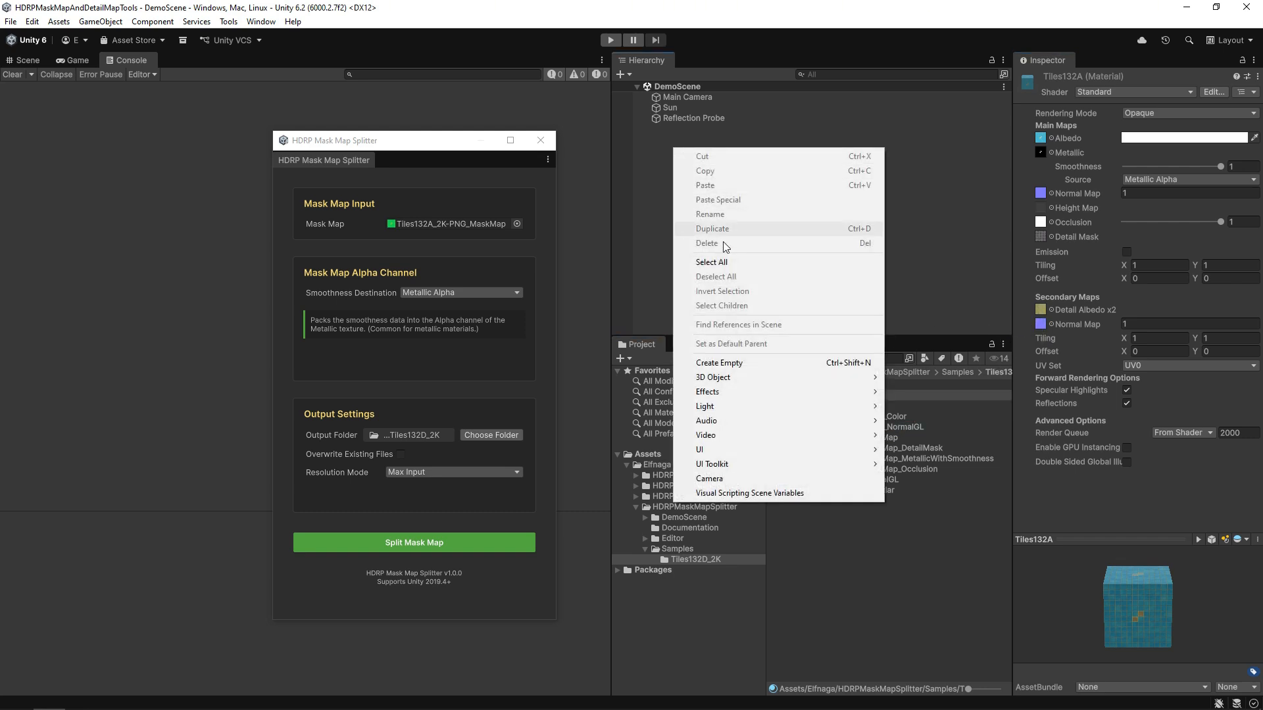
mouse_move(824, 382)
left_click(895, 377)
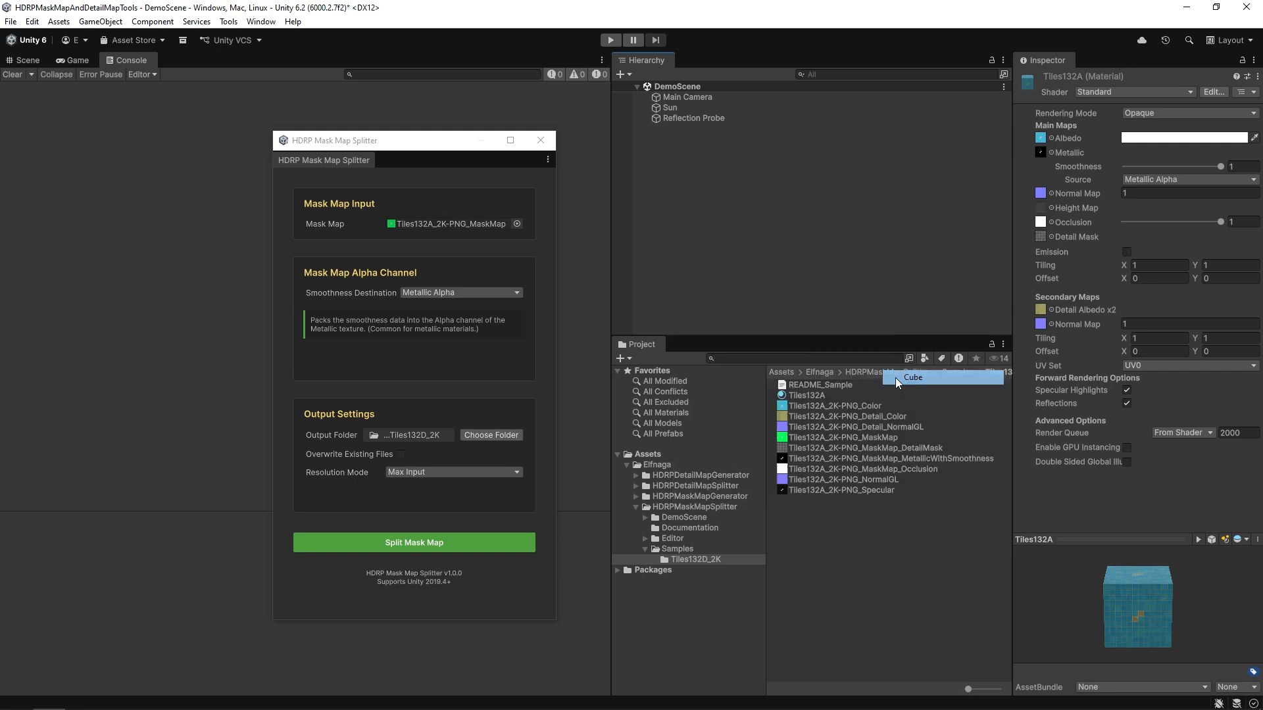
right_click(676, 129)
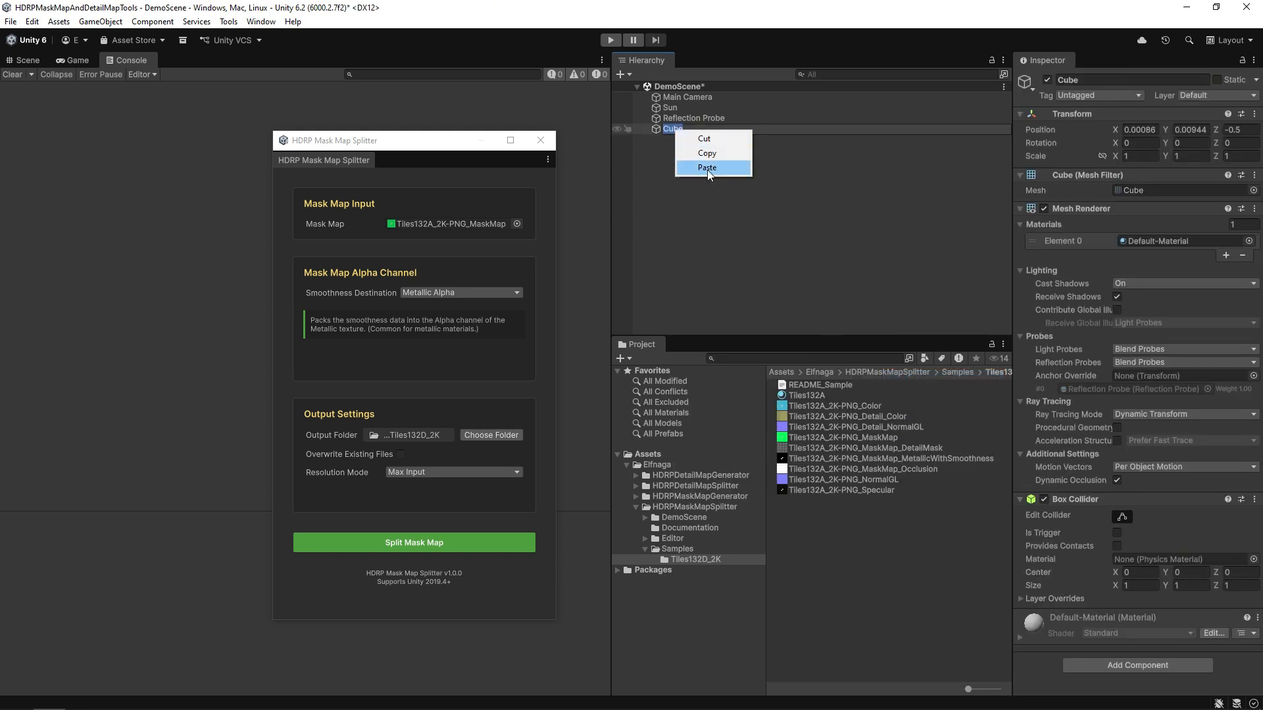
left_click(709, 174)
left_click(701, 151)
Reset the cube's Transform to the origin and assign the Tiles132A material to Element 0.
left_click(694, 130)
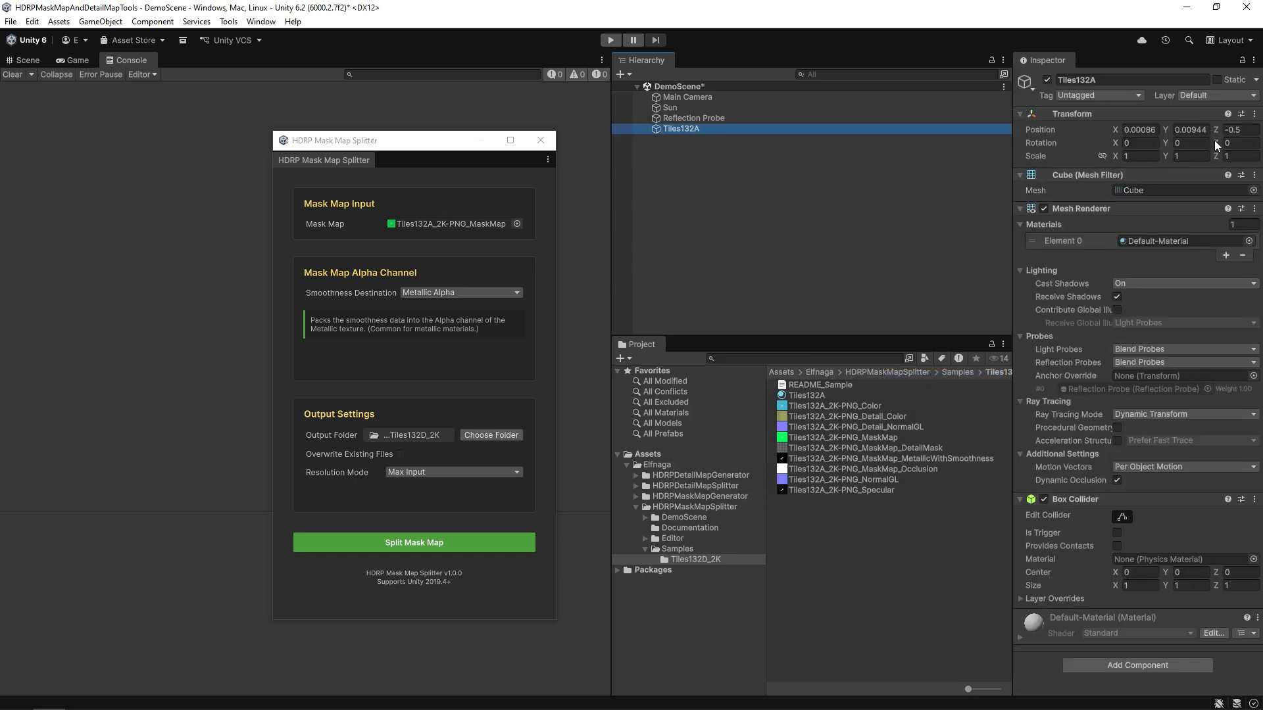
left_click(1254, 115)
left_click(1224, 128)
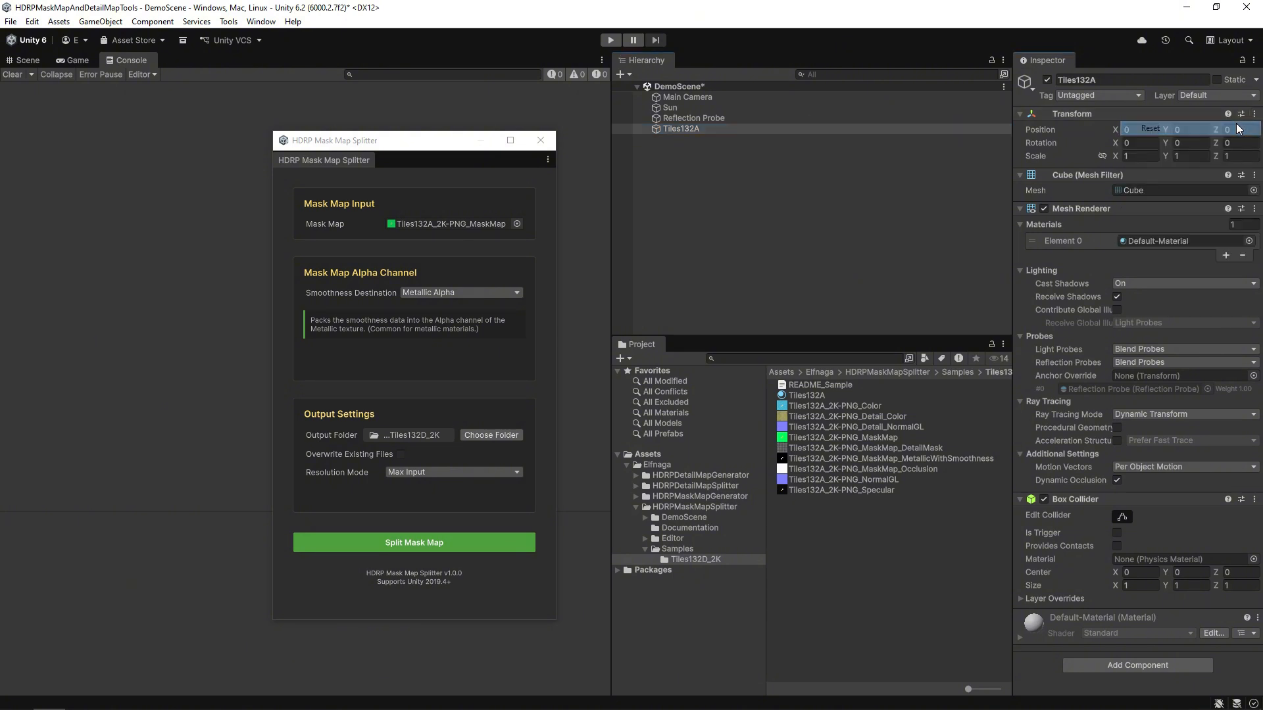
left_click_drag(809, 395, 1141, 241)
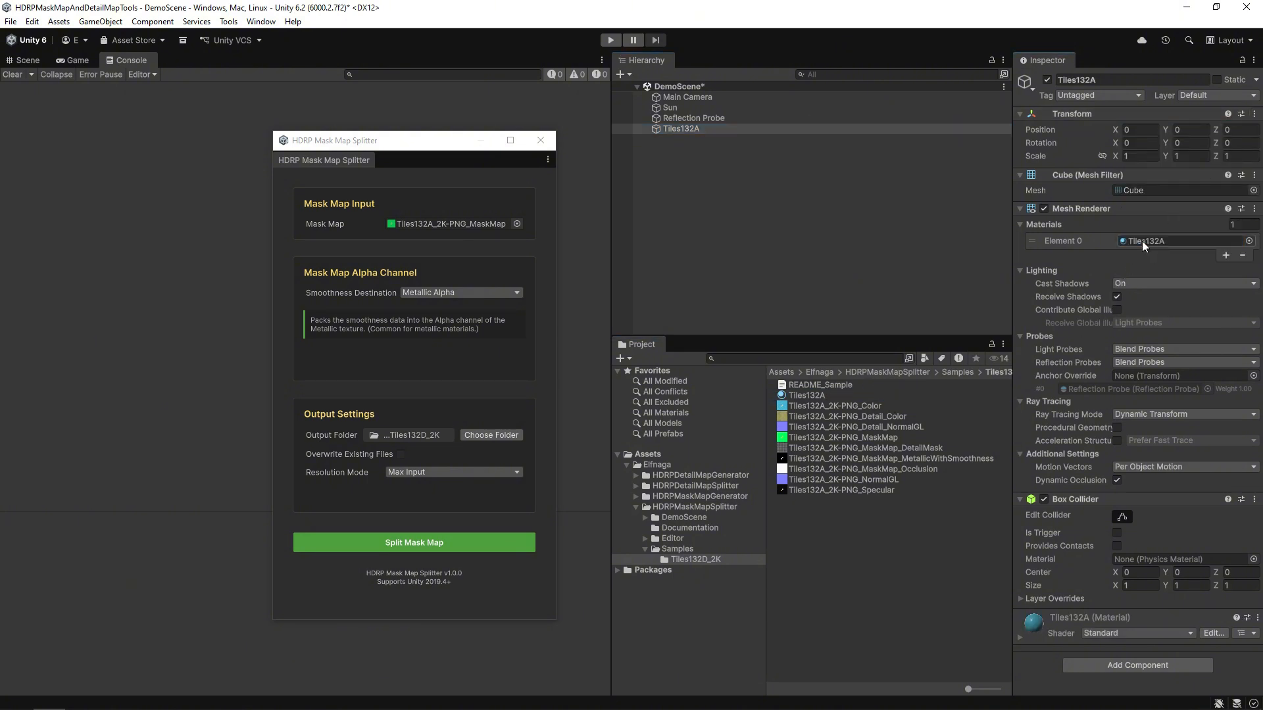
left_click(848, 215)
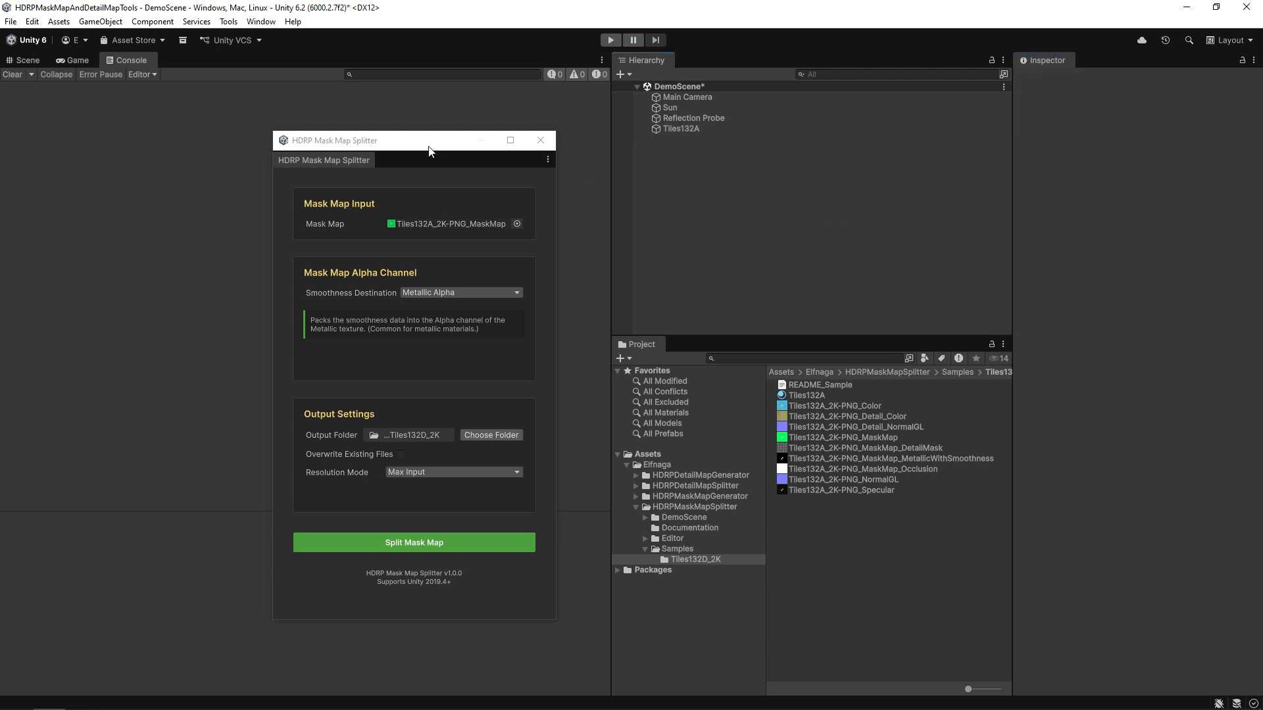
left_click_drag(429, 150, 821, 177)
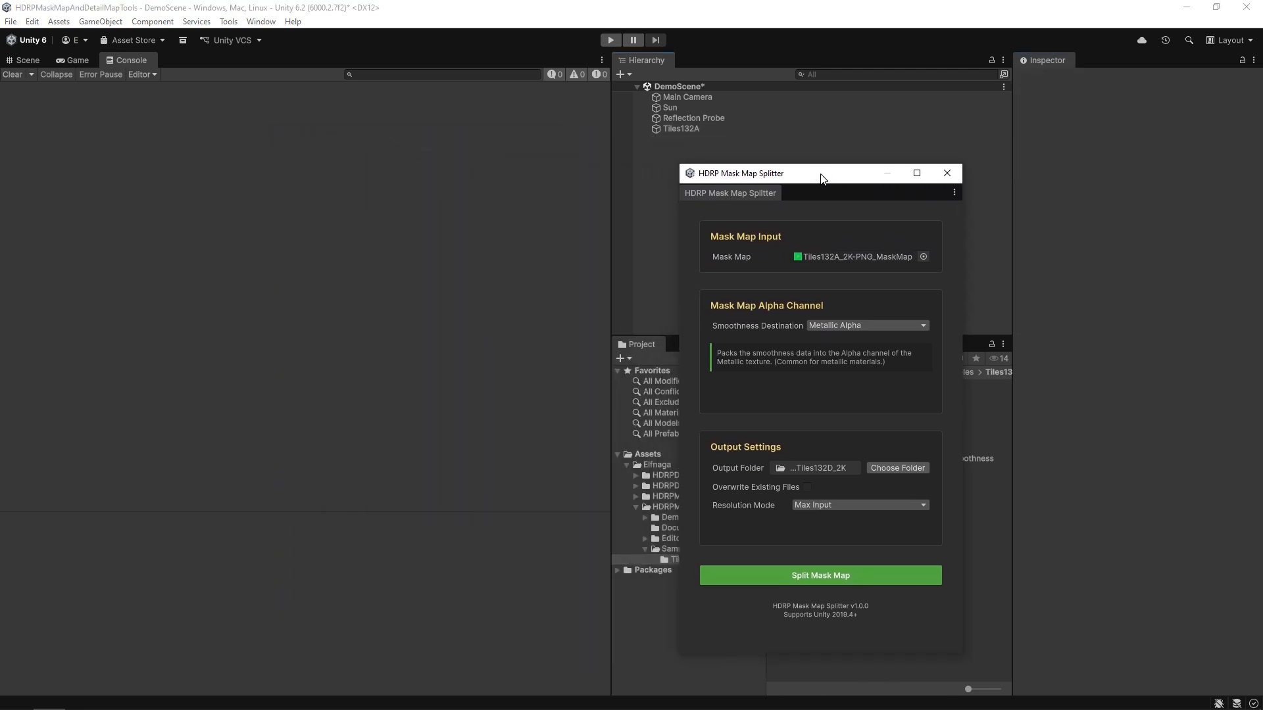
left_click(25, 61)
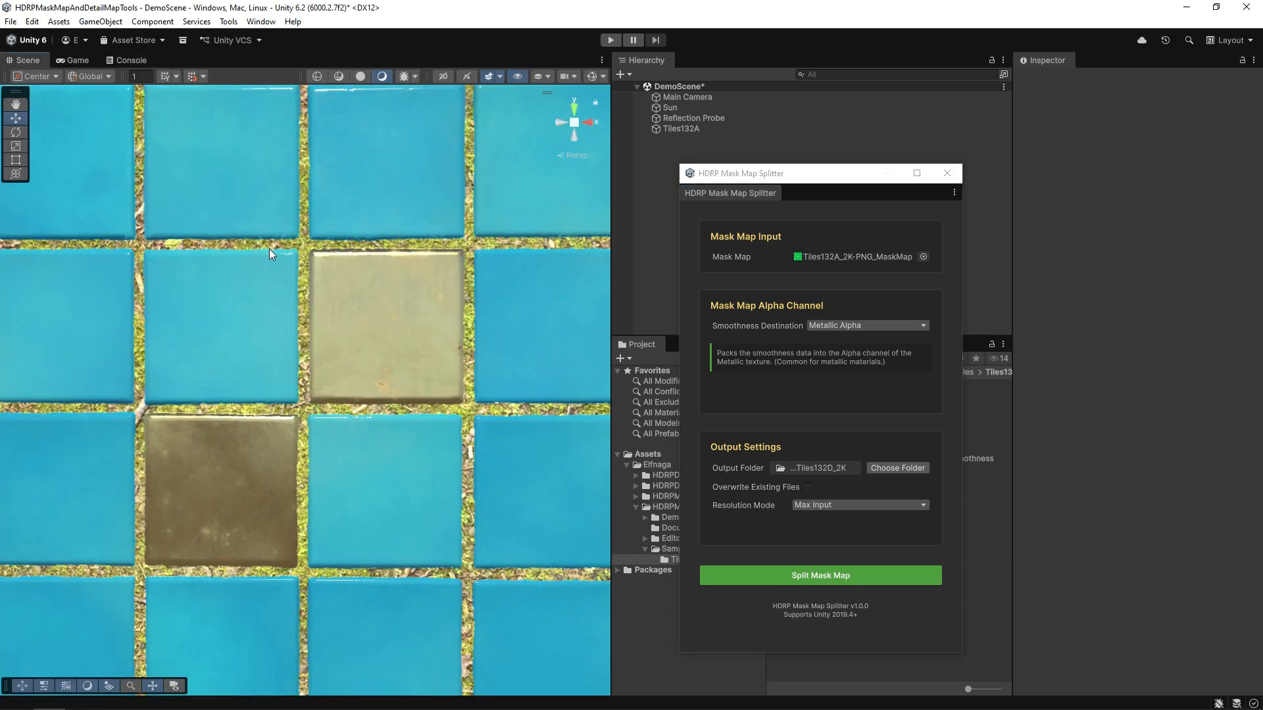
scroll(310, 470, "down", 6)
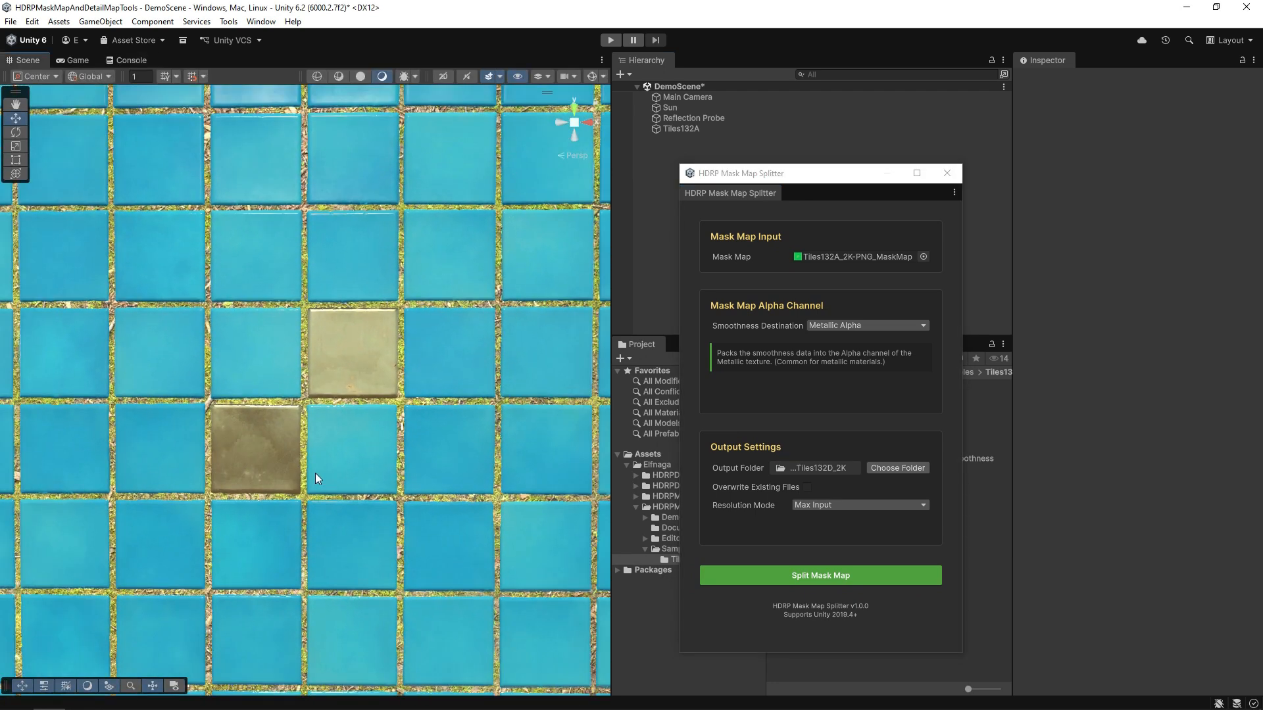
scroll(317, 470, "down", 7)
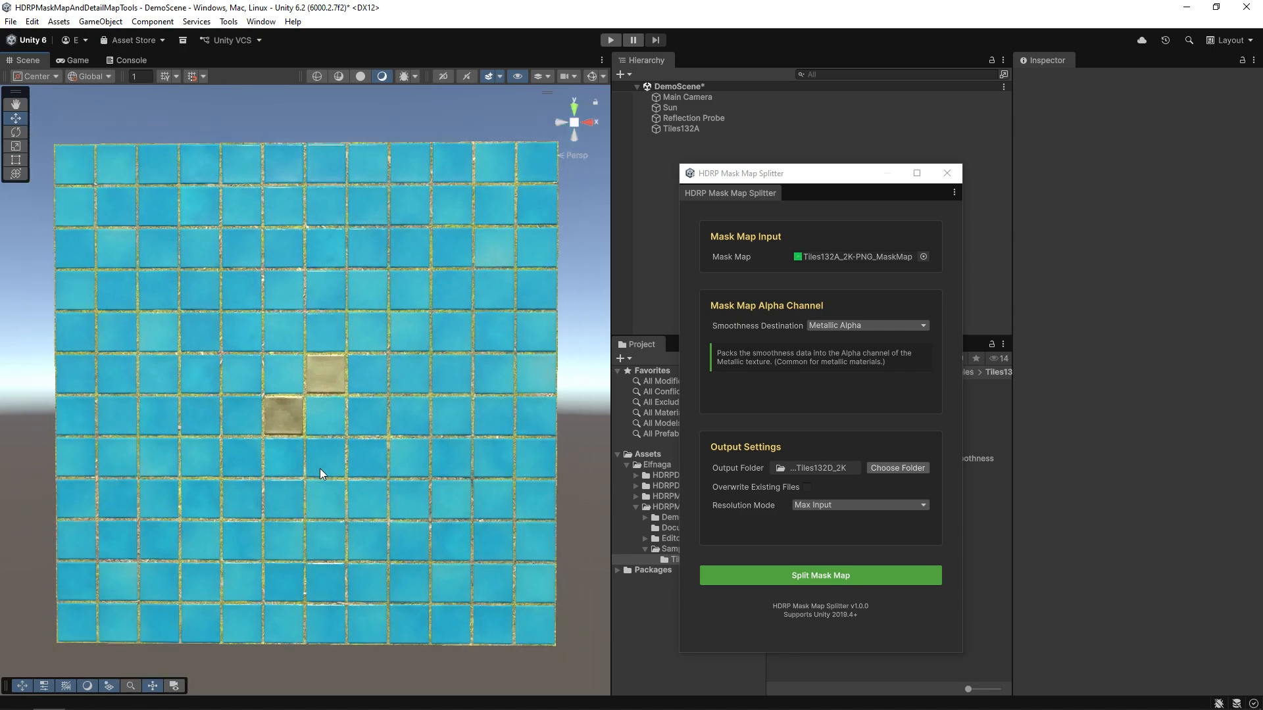
left_click_drag(326, 464, 366, 492, "alt")
scroll(324, 411, "up", 5)
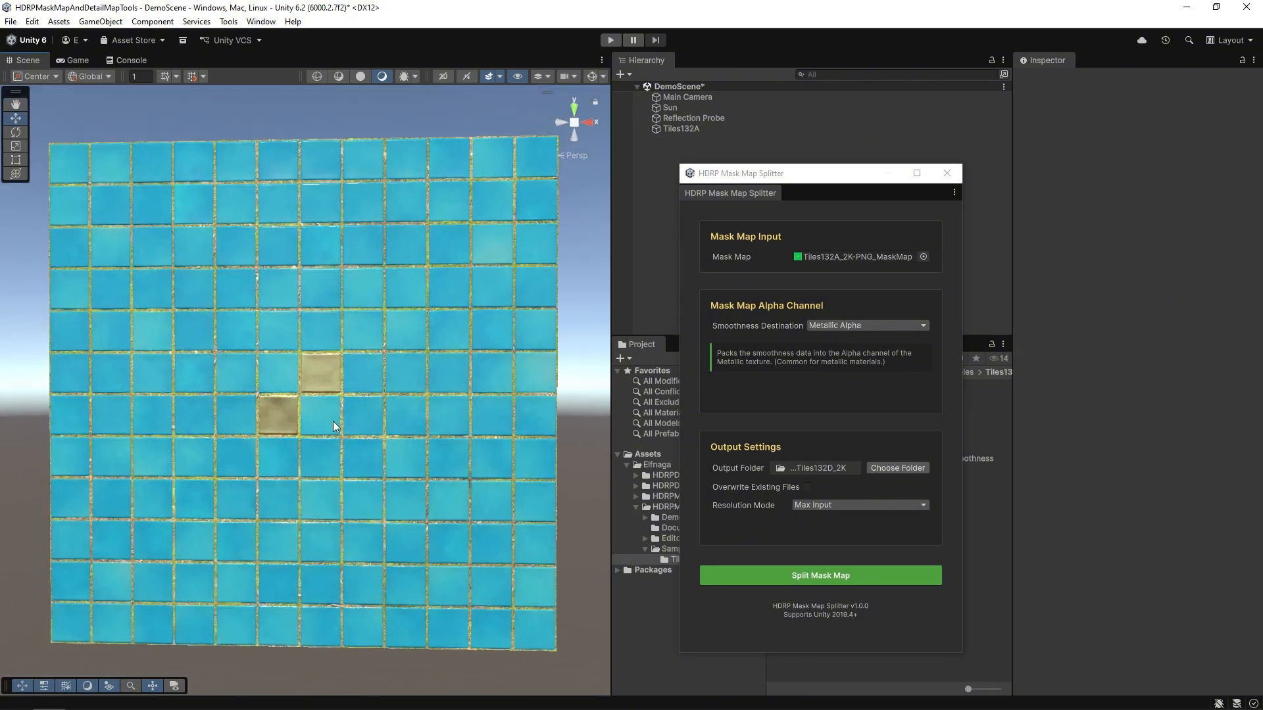
scroll(358, 443, "up", 5)
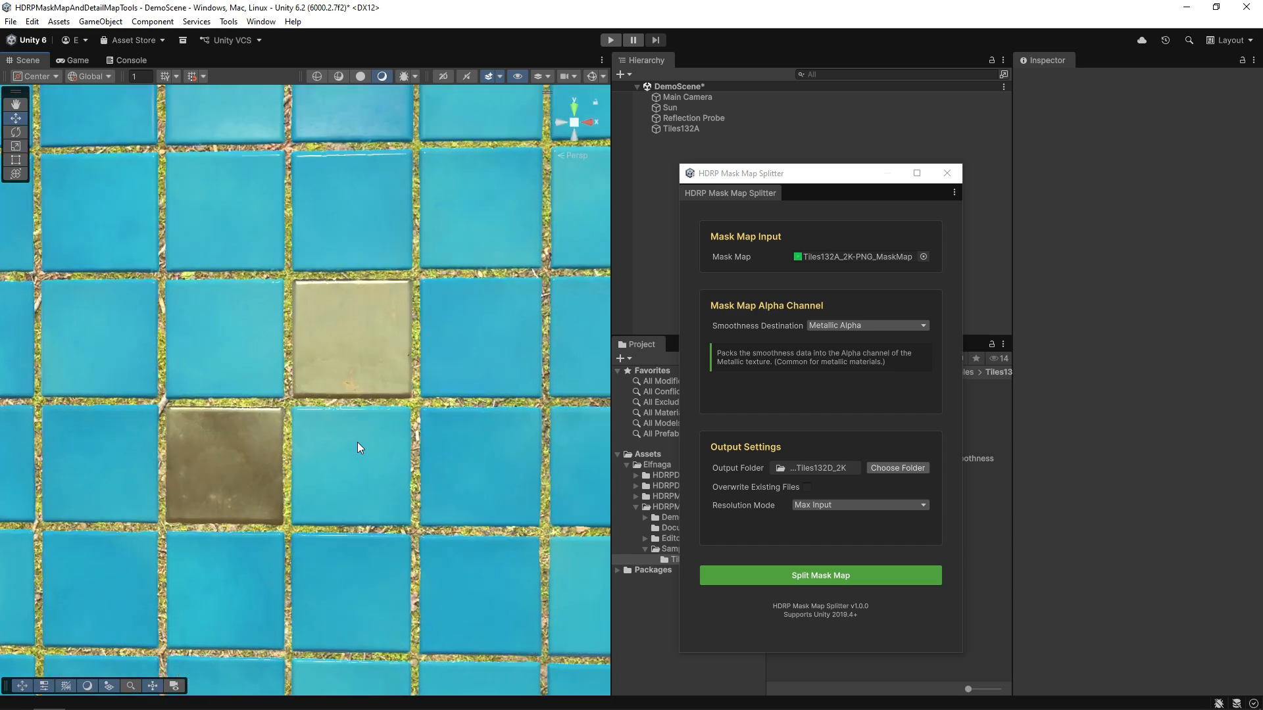
left_click(123, 60)
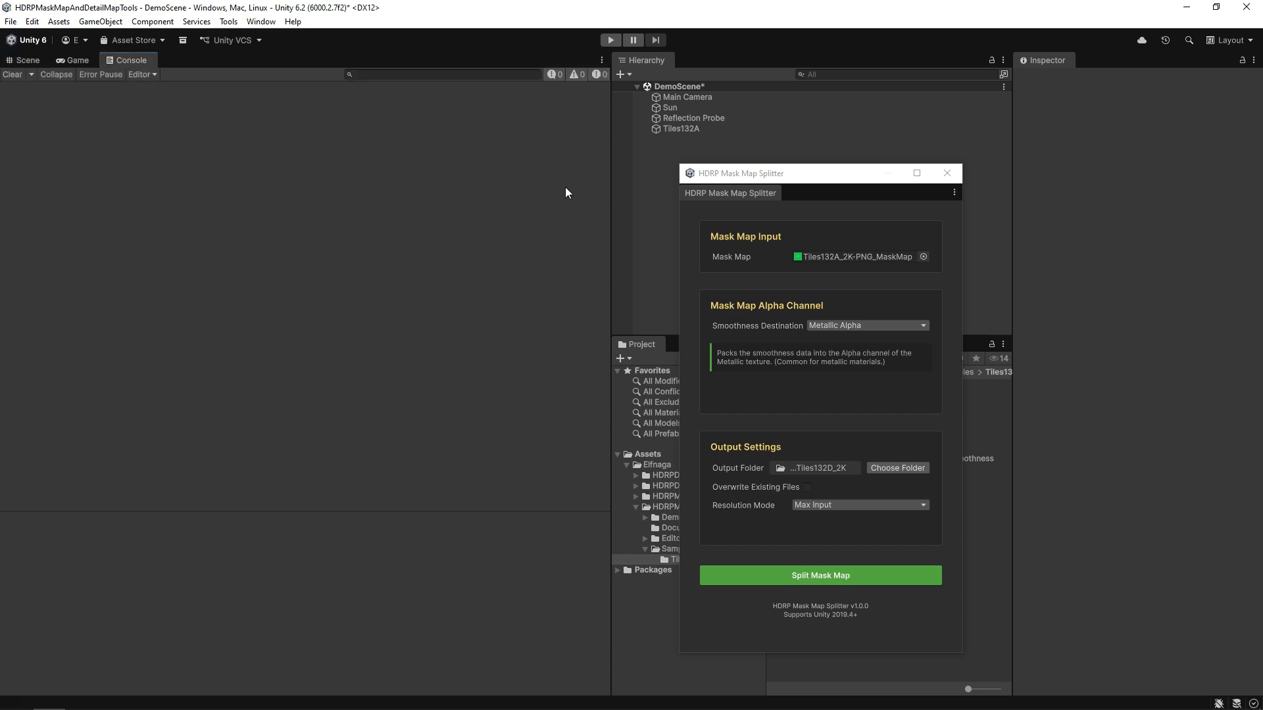
Set the splitter's Smoothness Destination to Albedo Alpha.
left_click_drag(852, 179, 450, 154)
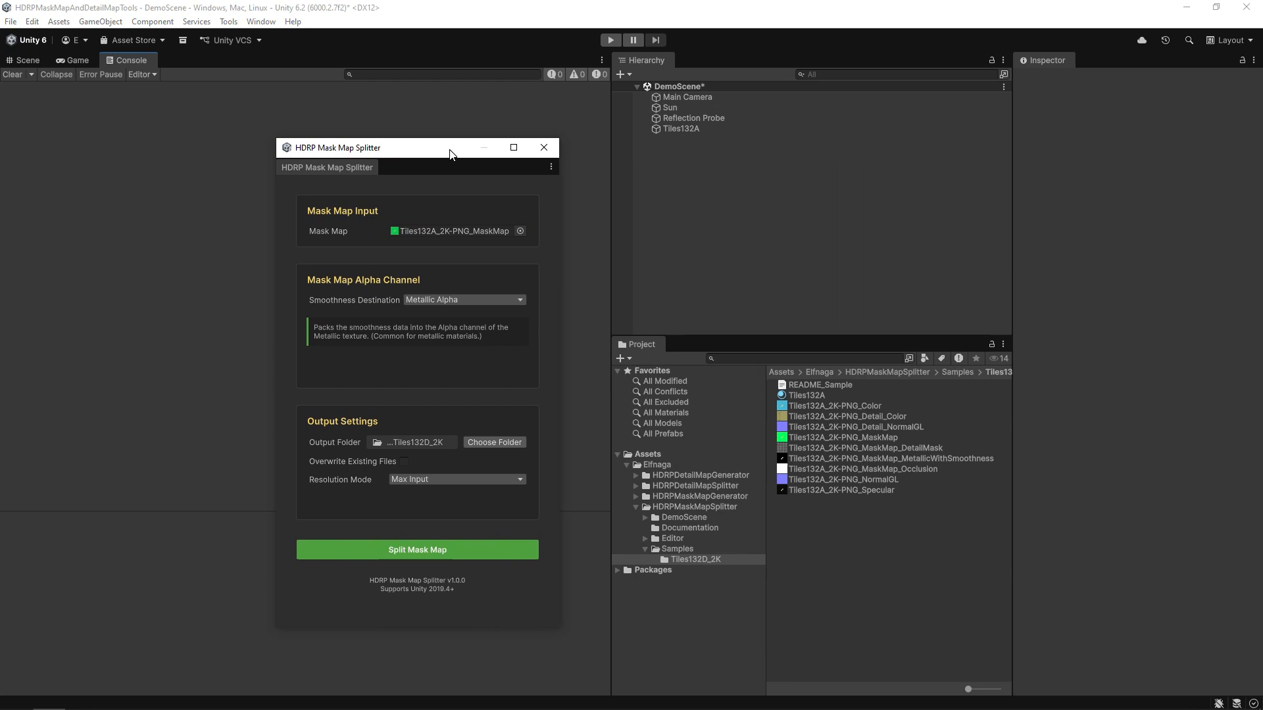
left_click(496, 301)
left_click(470, 328)
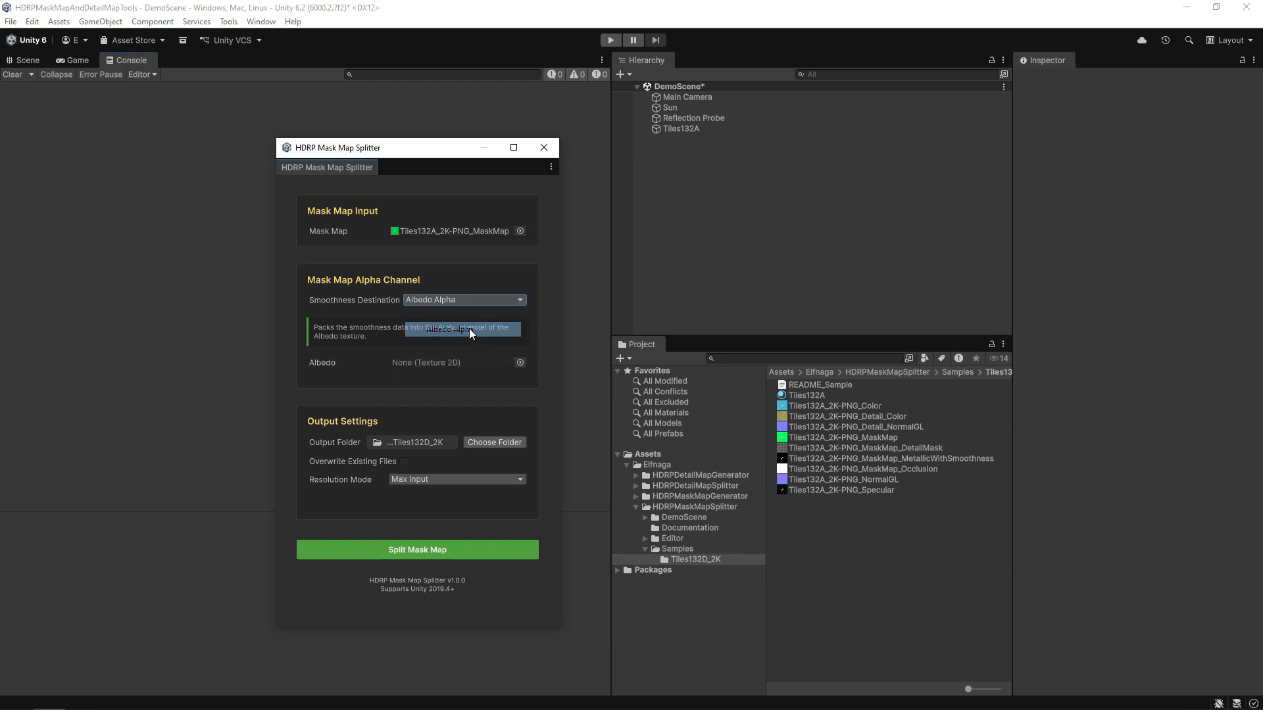
Preview Tiles132A_2K-PNG_Color's channels and load it as the splitter's Albedo input.
left_click(823, 407)
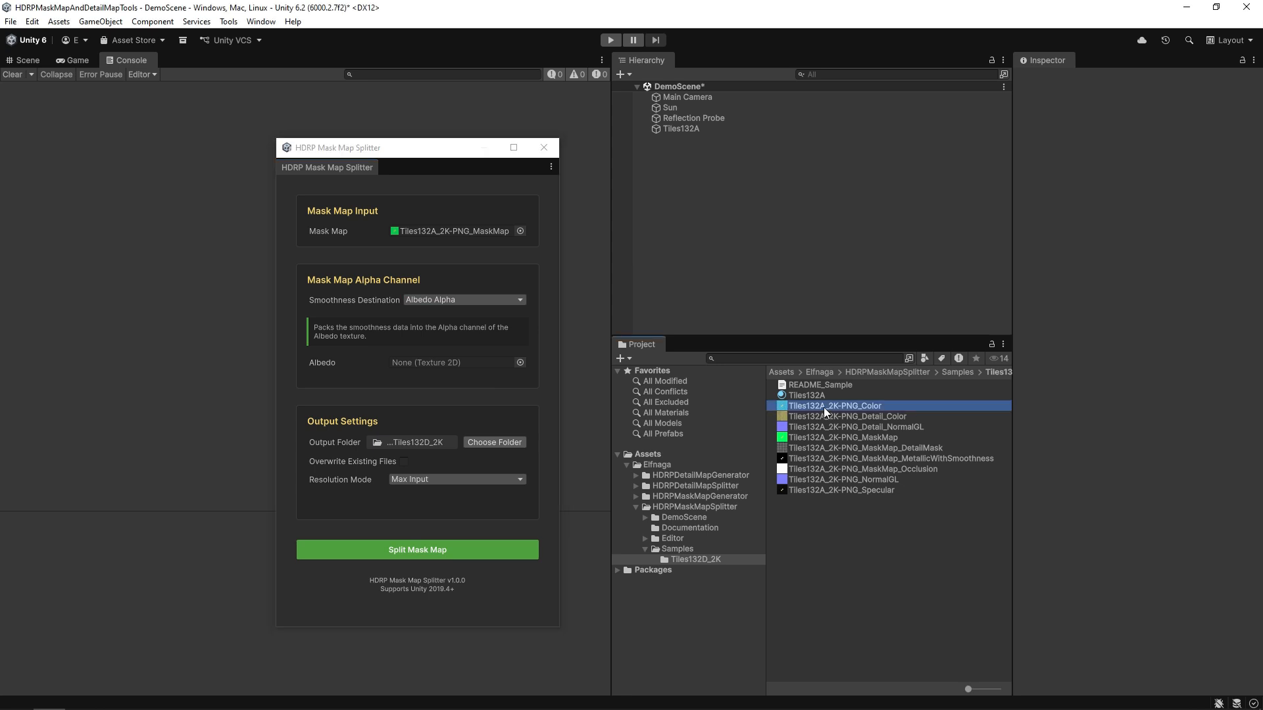
left_click(1138, 483)
left_click(1153, 483)
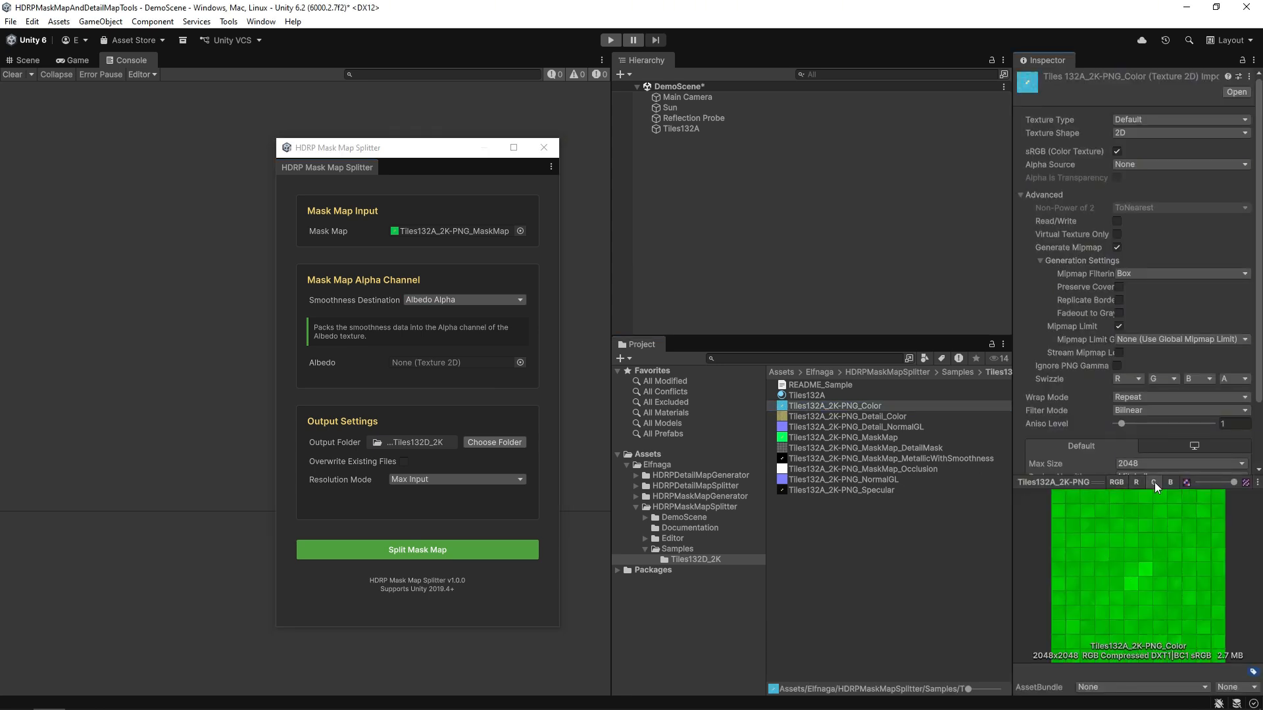
left_click(1170, 484)
left_click(1117, 483)
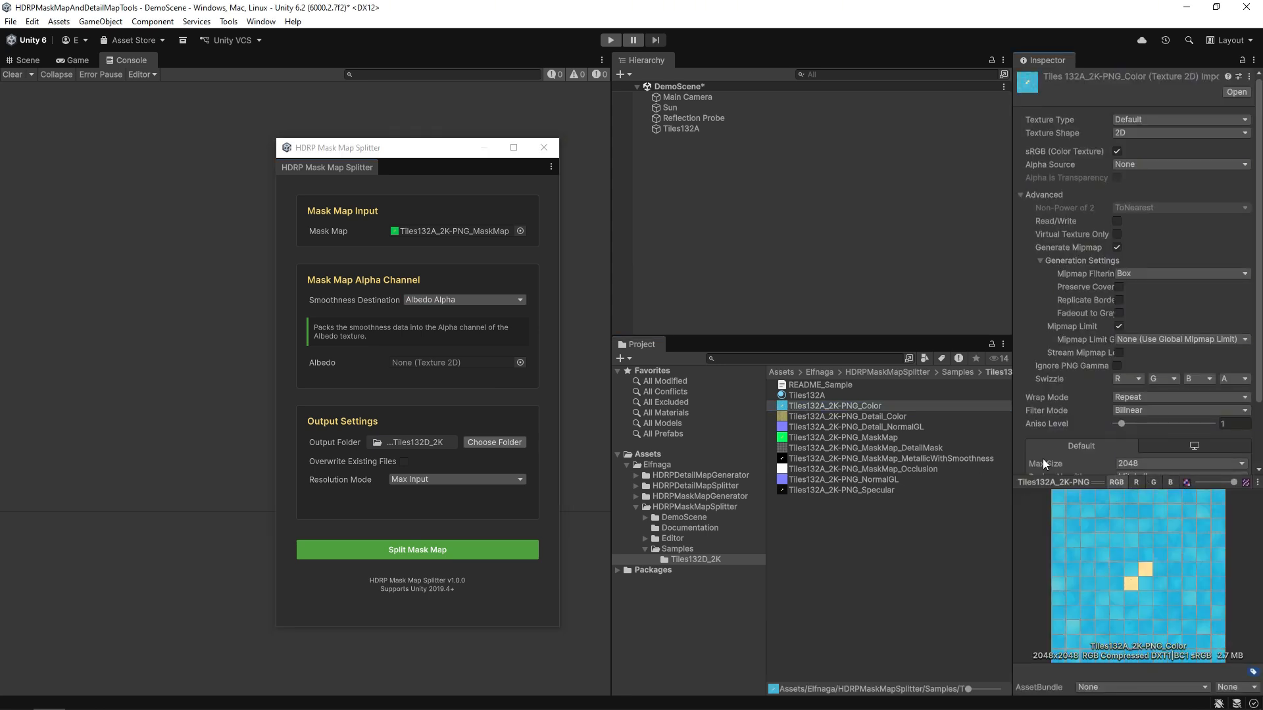
left_click_drag(828, 405, 450, 360)
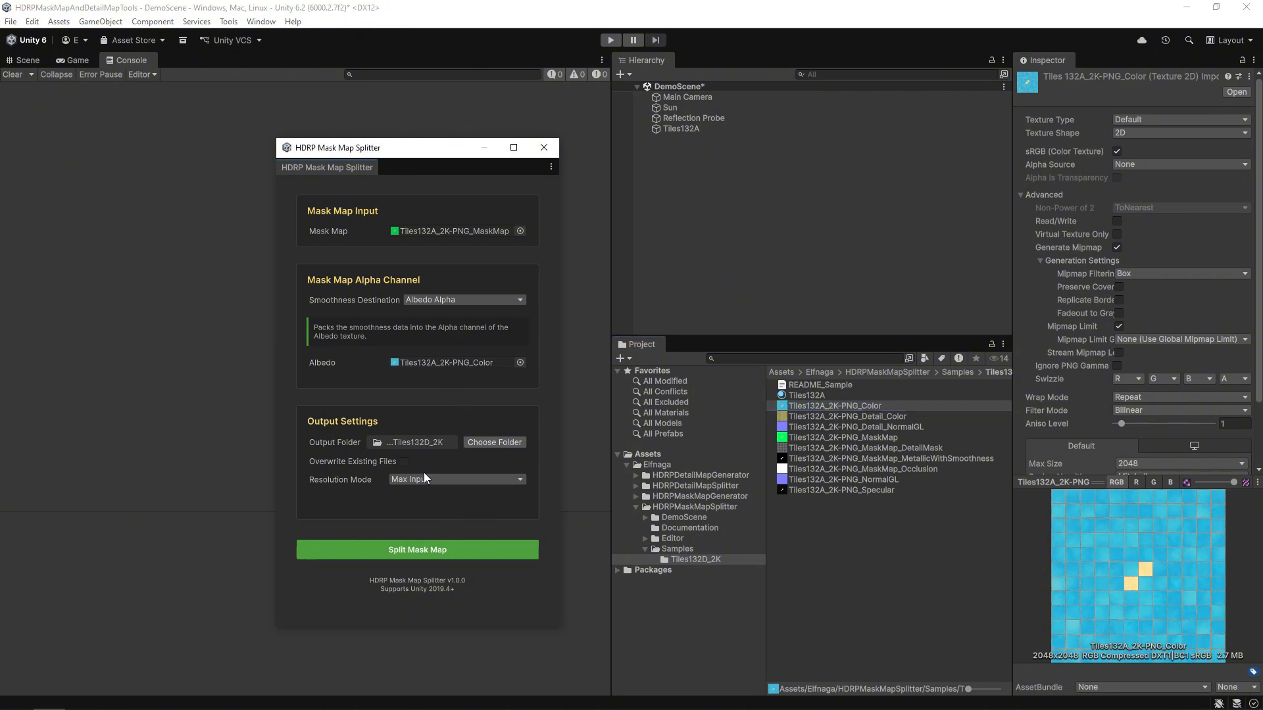
Set Resolution Mode to Min Input and run Split Mask Map.
left_click(464, 479)
left_click(444, 507)
left_click(479, 551)
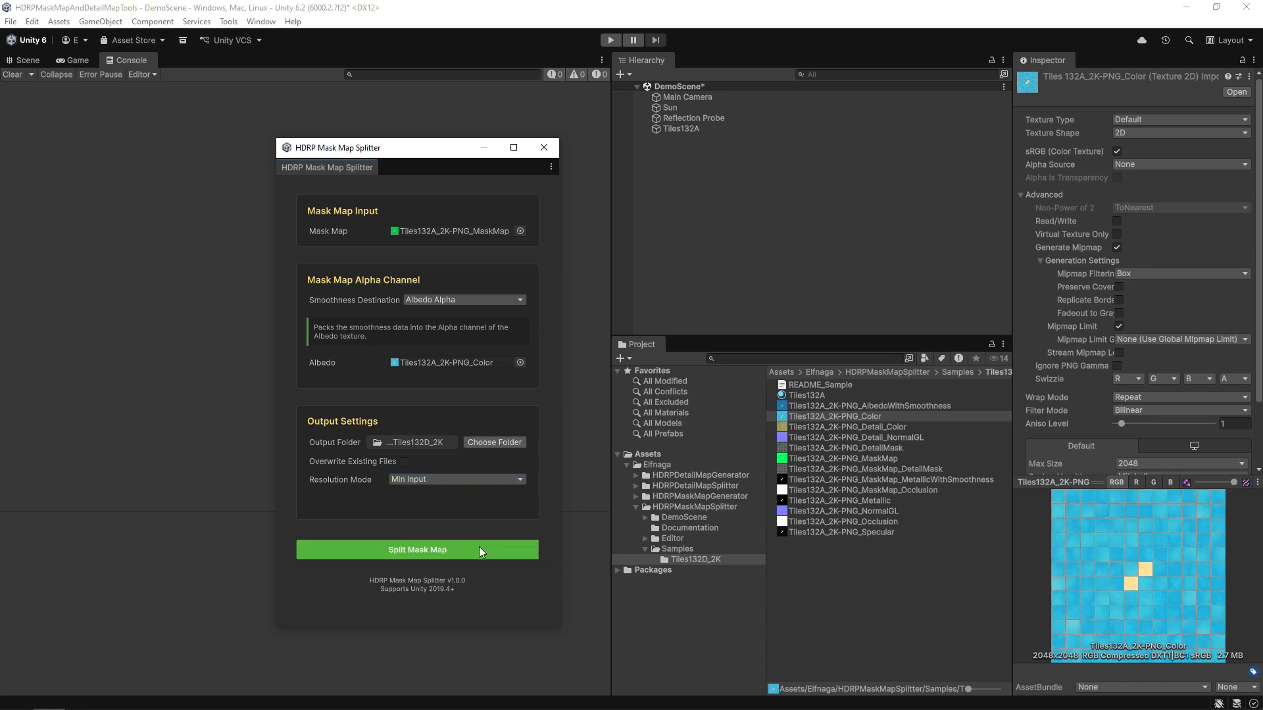
left_click(859, 405)
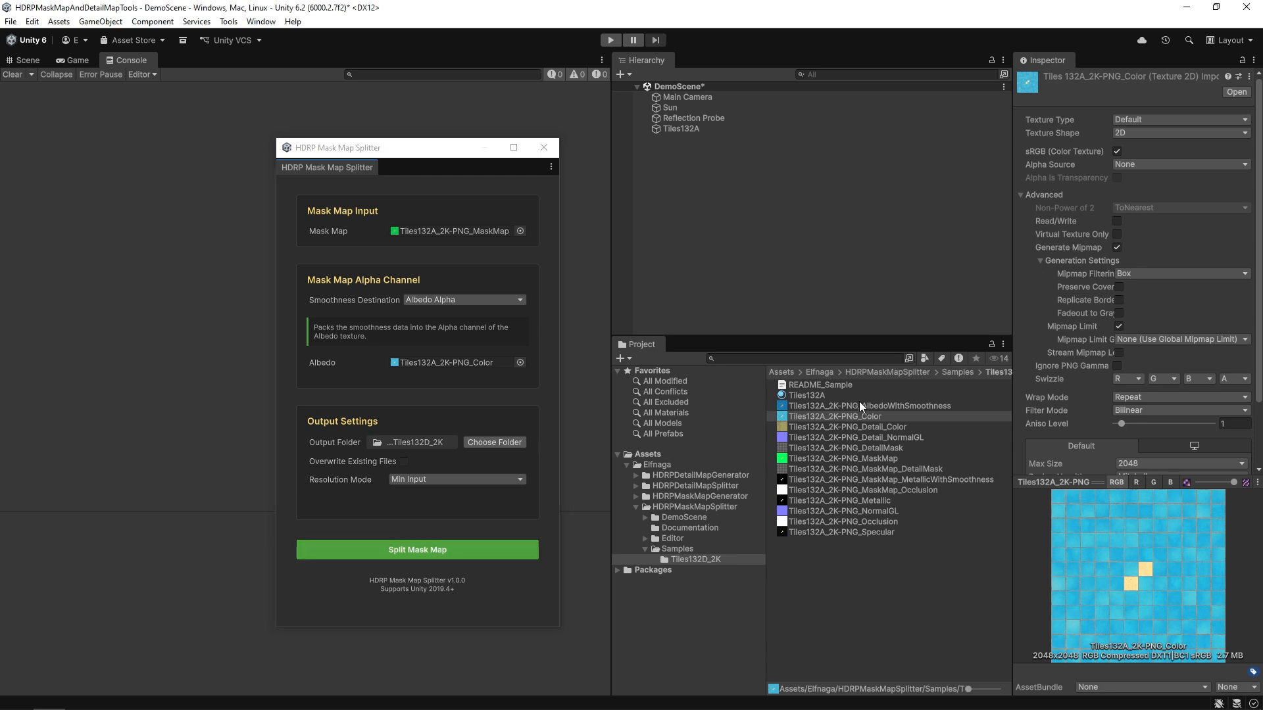
left_click(1120, 483)
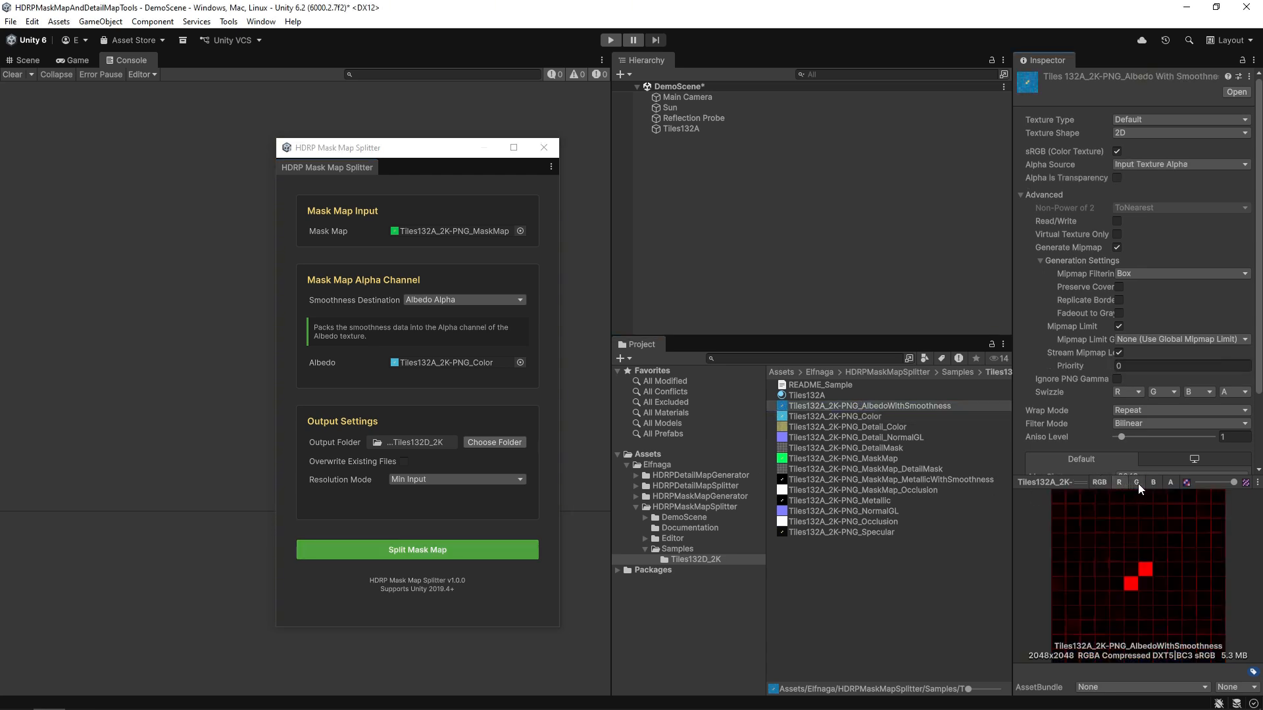
left_click(1137, 482)
left_click(1154, 482)
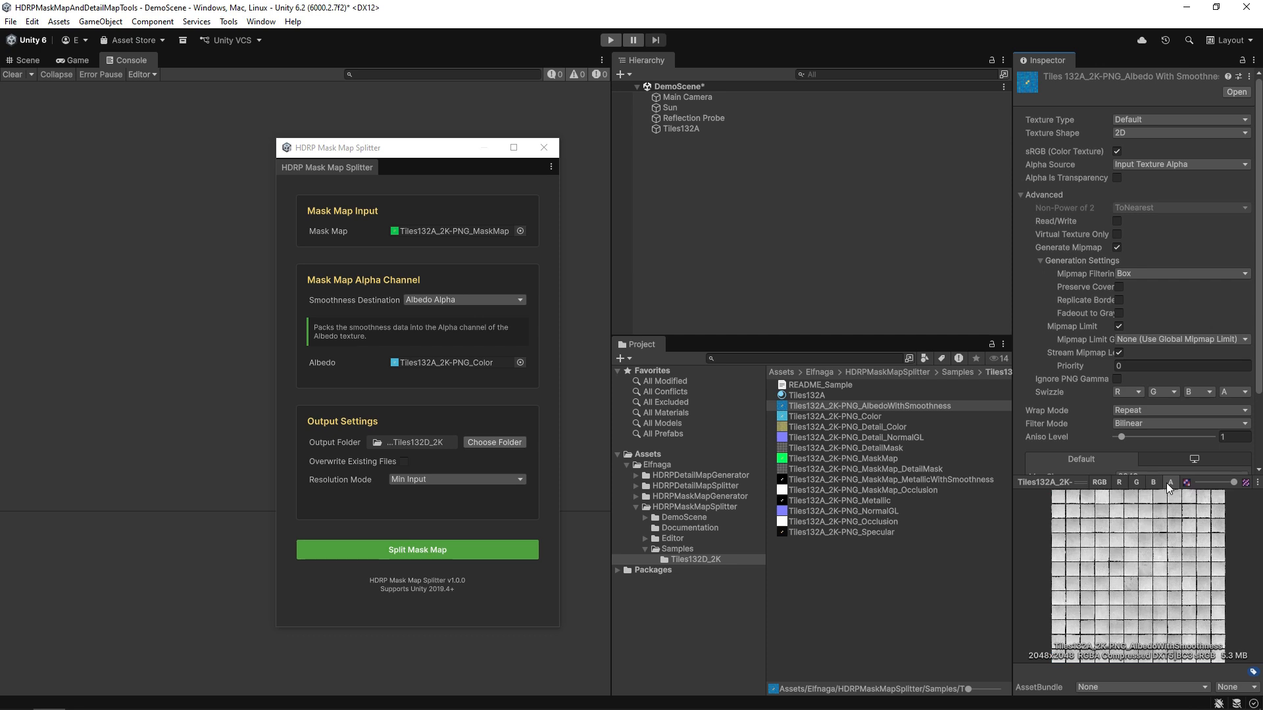
left_click(874, 448)
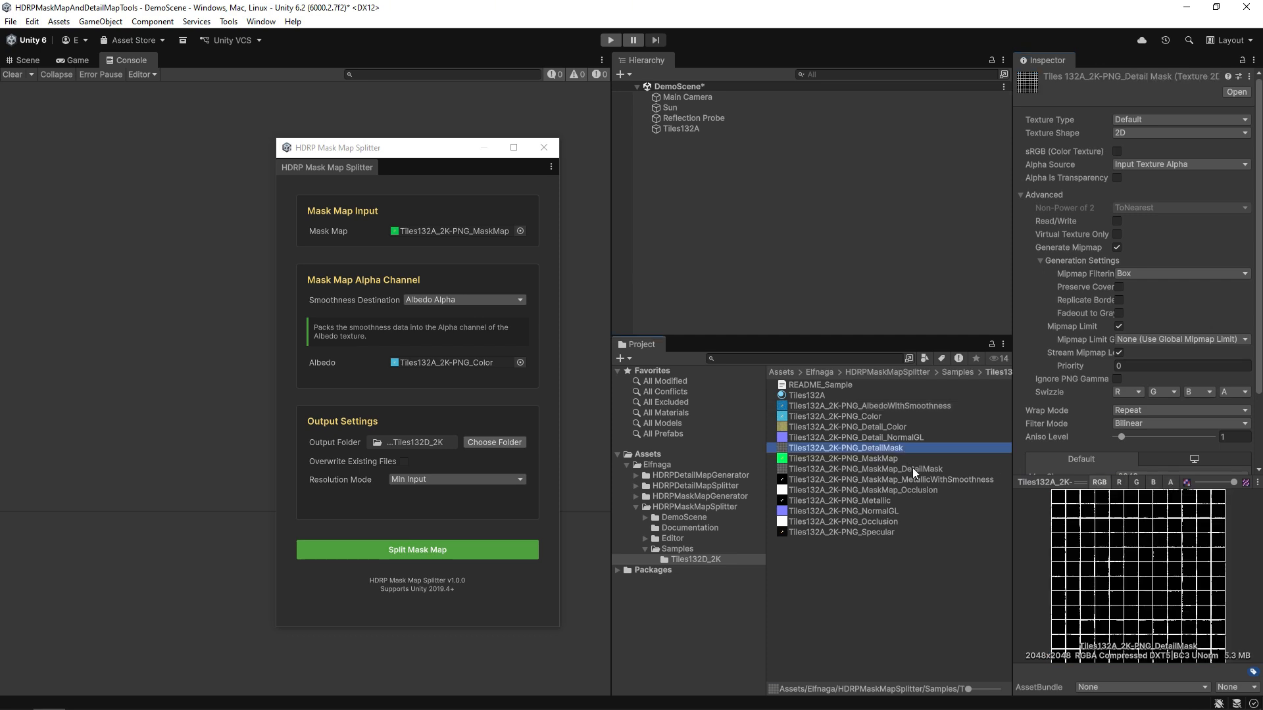
left_click(1120, 482)
left_click(1136, 483)
left_click(1153, 483)
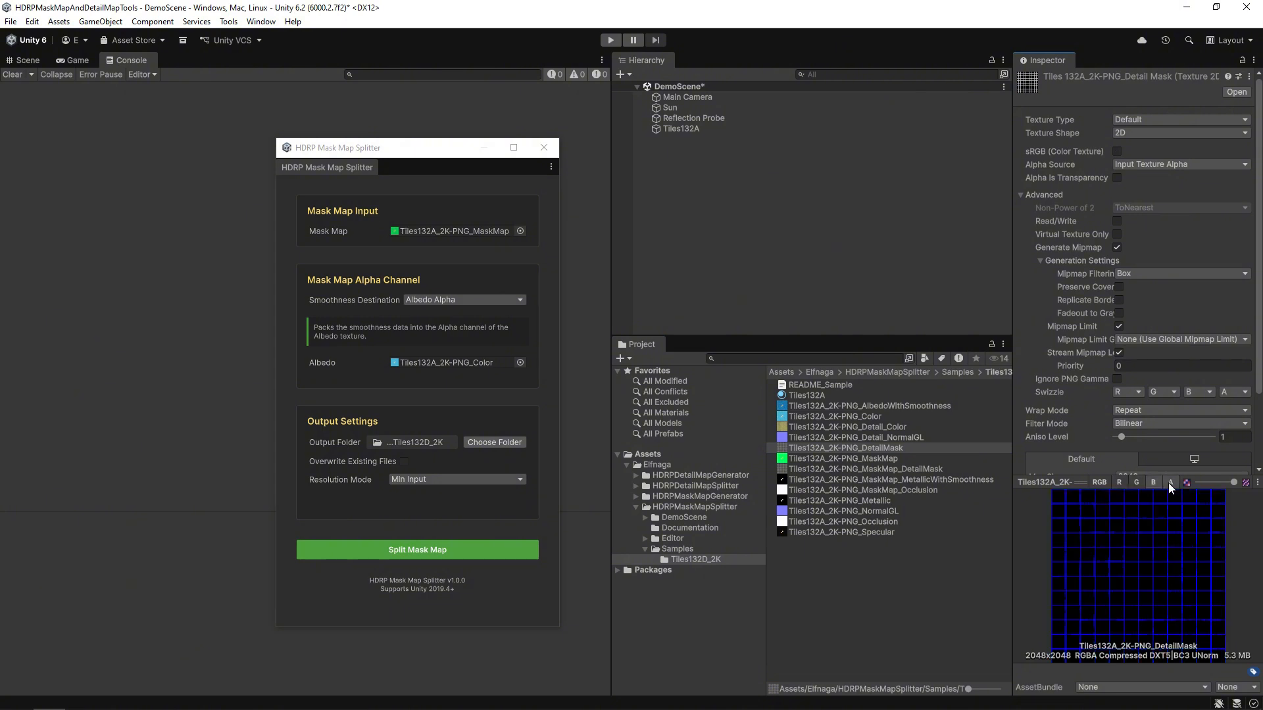
left_click(1170, 483)
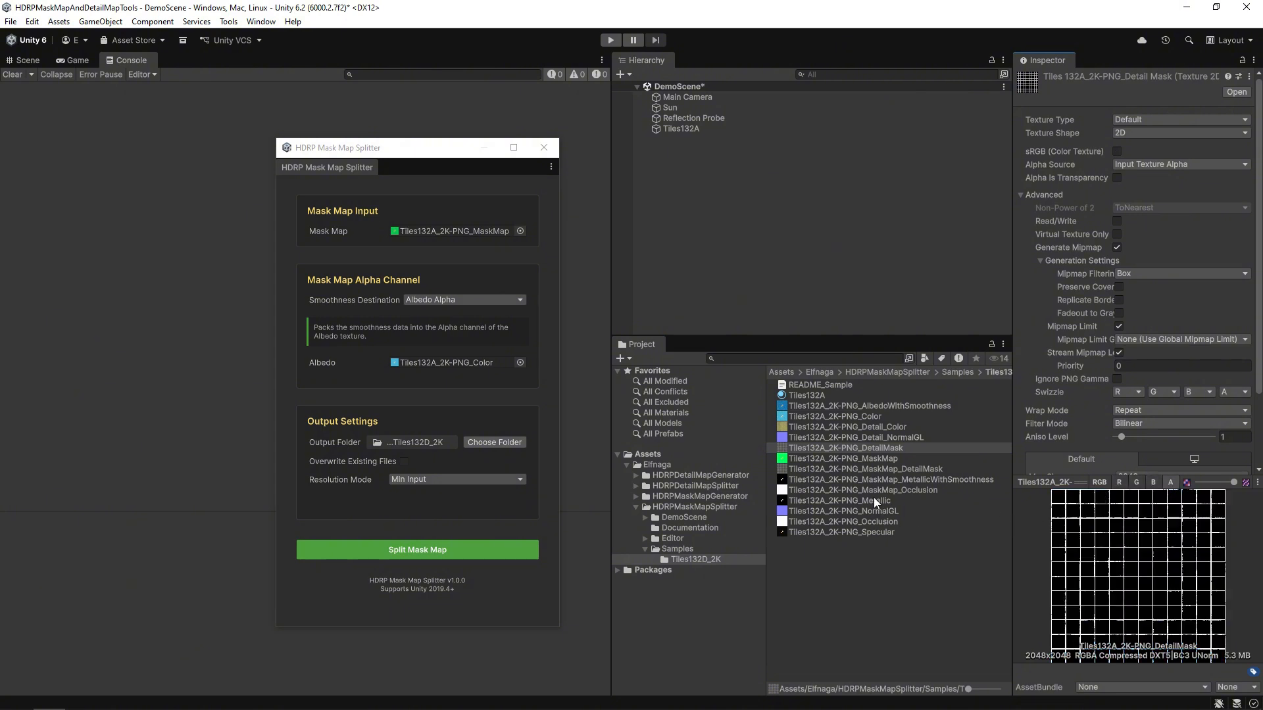
left_click(874, 501)
left_click(1134, 482)
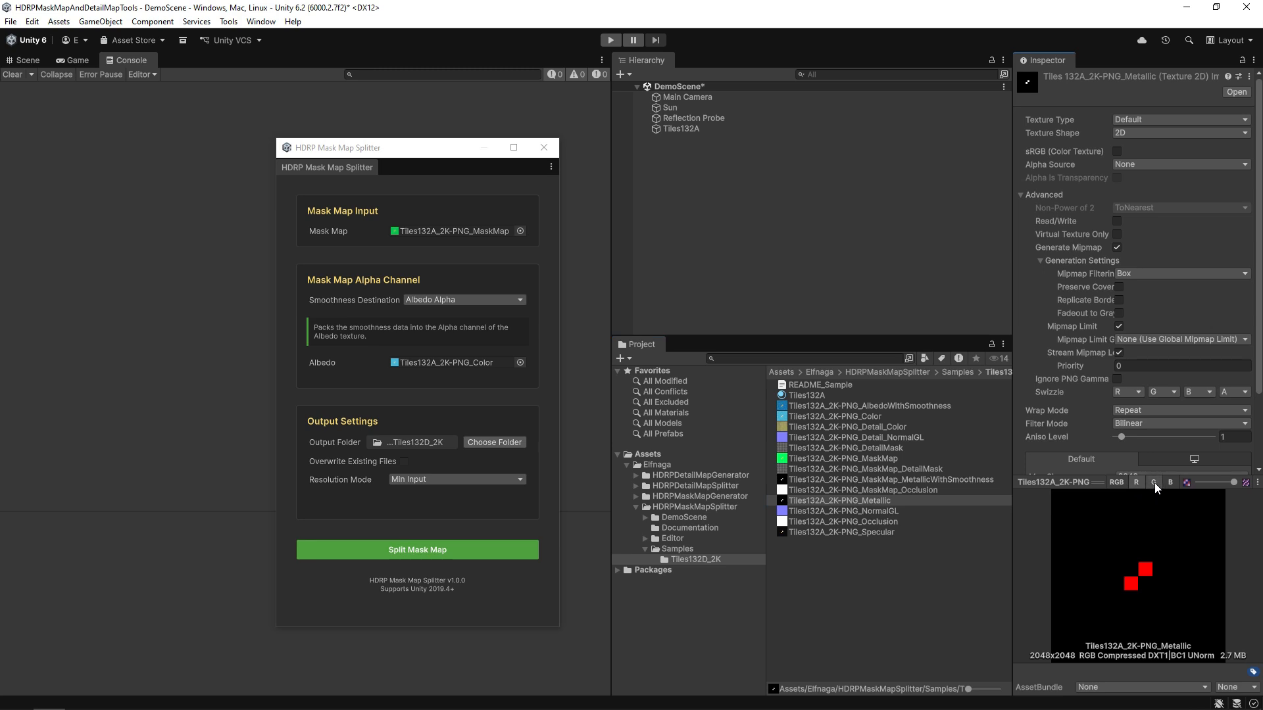
left_click(1153, 483)
left_click(1171, 483)
left_click(868, 523)
left_click(1136, 482)
left_click(1153, 482)
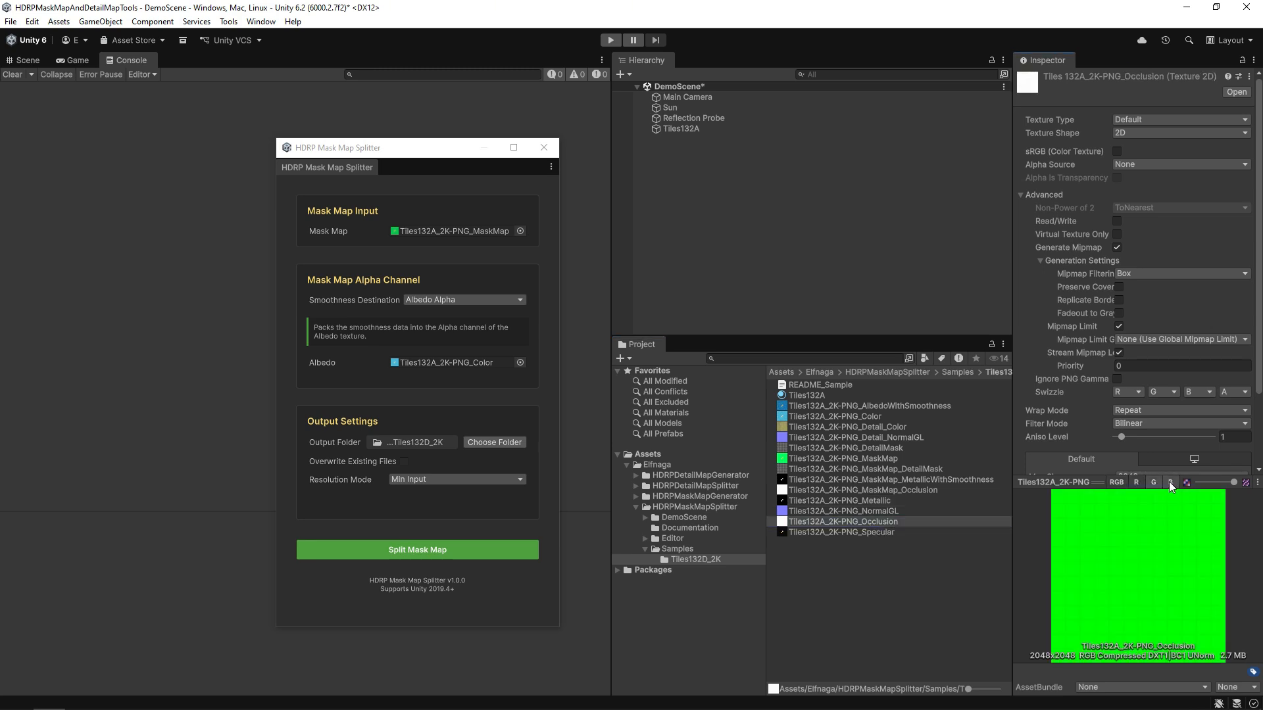
left_click(1170, 482)
left_click(1117, 482)
left_click(846, 546)
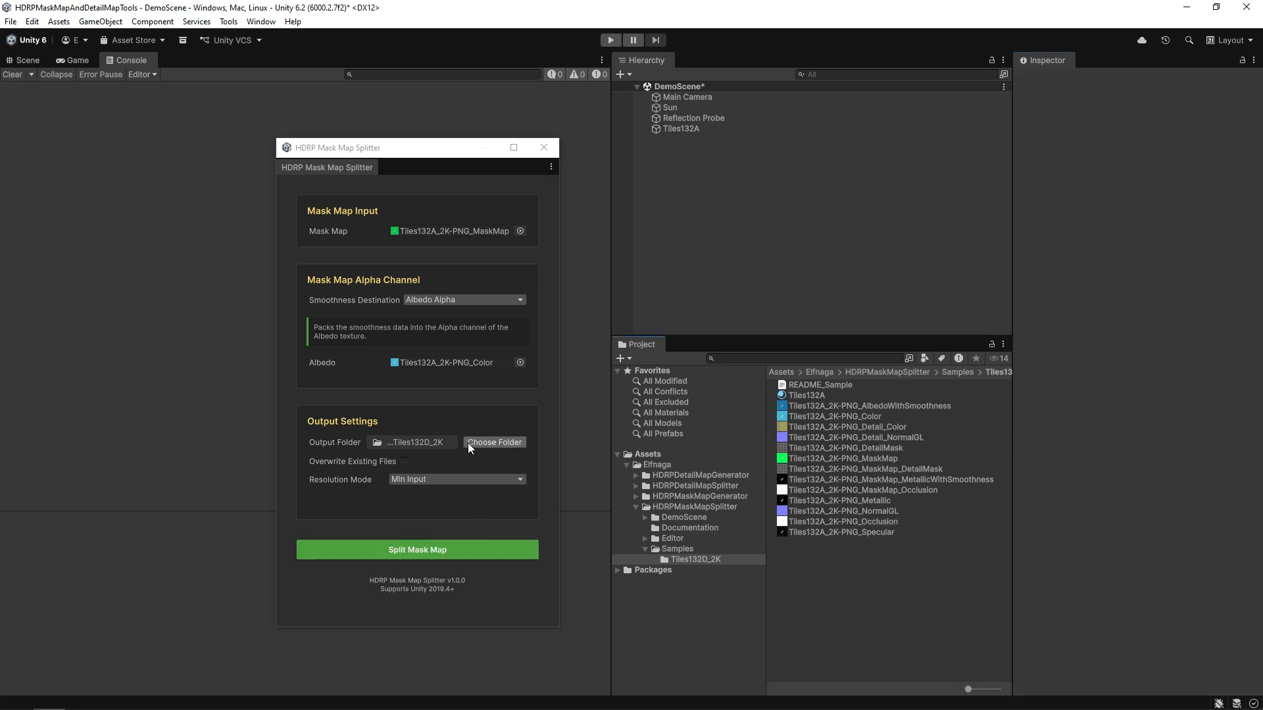
Set Smoothness Destination to Smoothness Map, Resolution Mode to Custom and Custom Resolution to 16384.
left_click(466, 300)
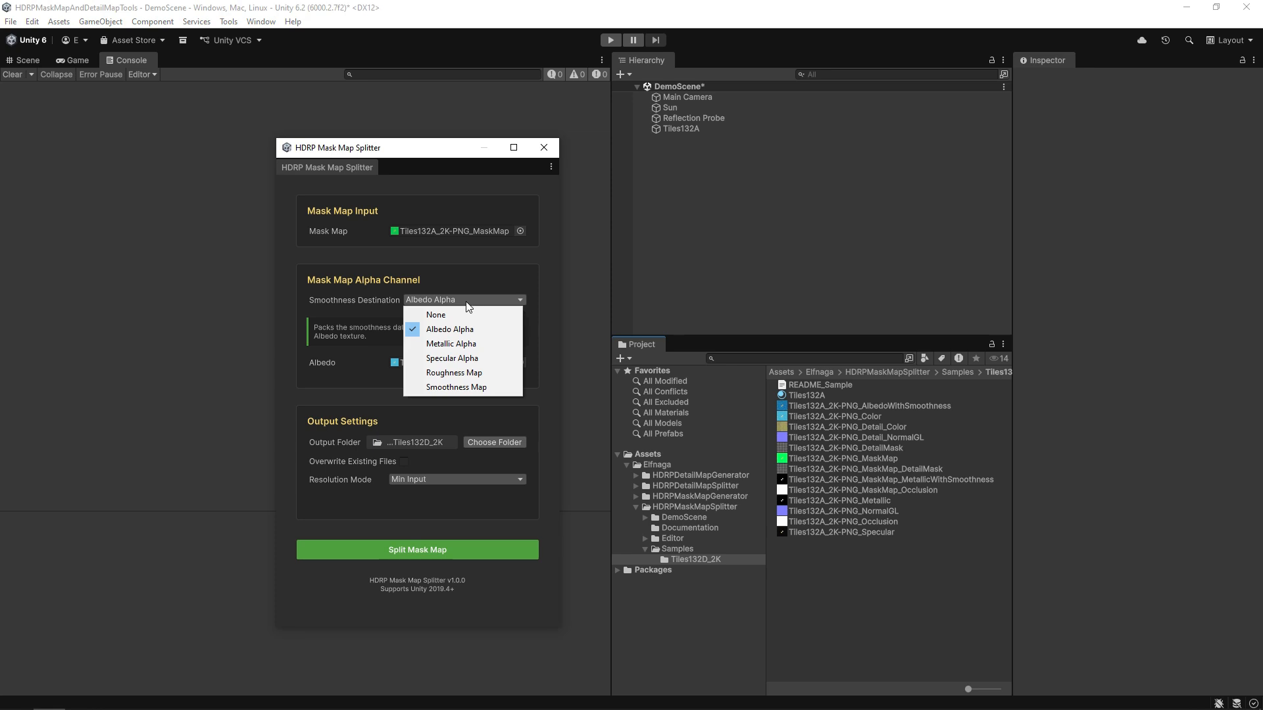
left_click(475, 387)
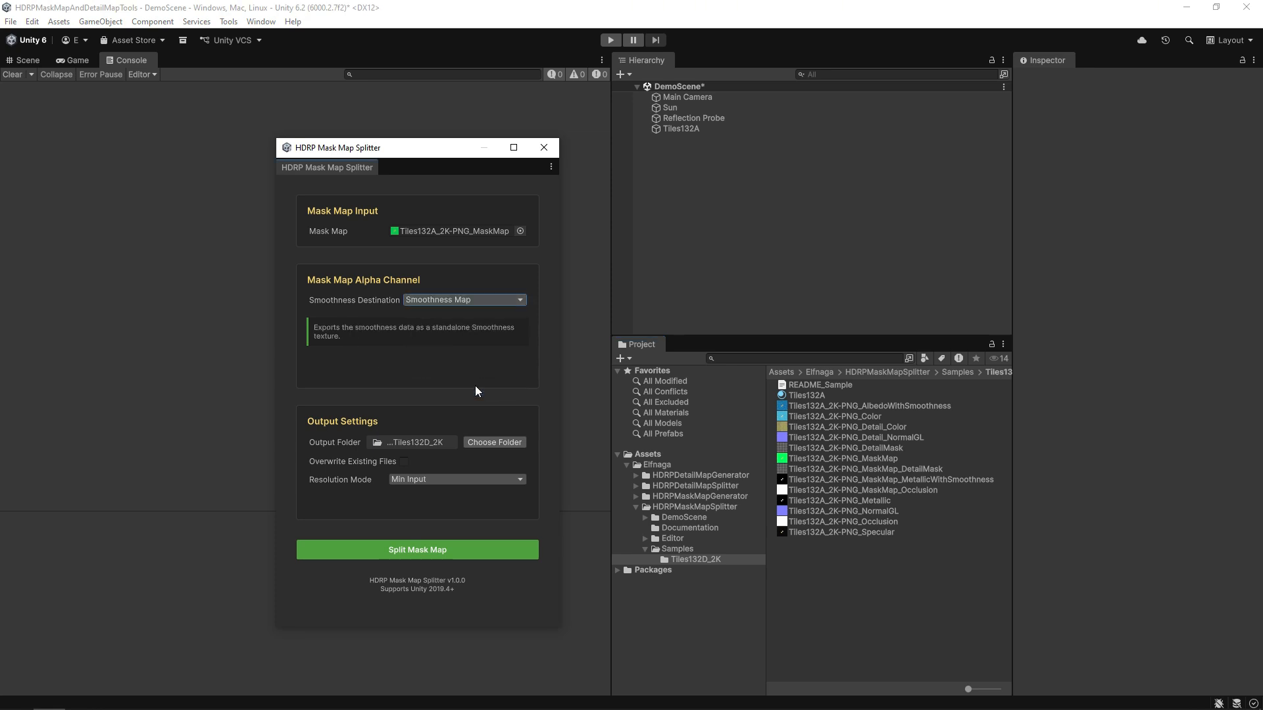
left_click(469, 479)
left_click(429, 523)
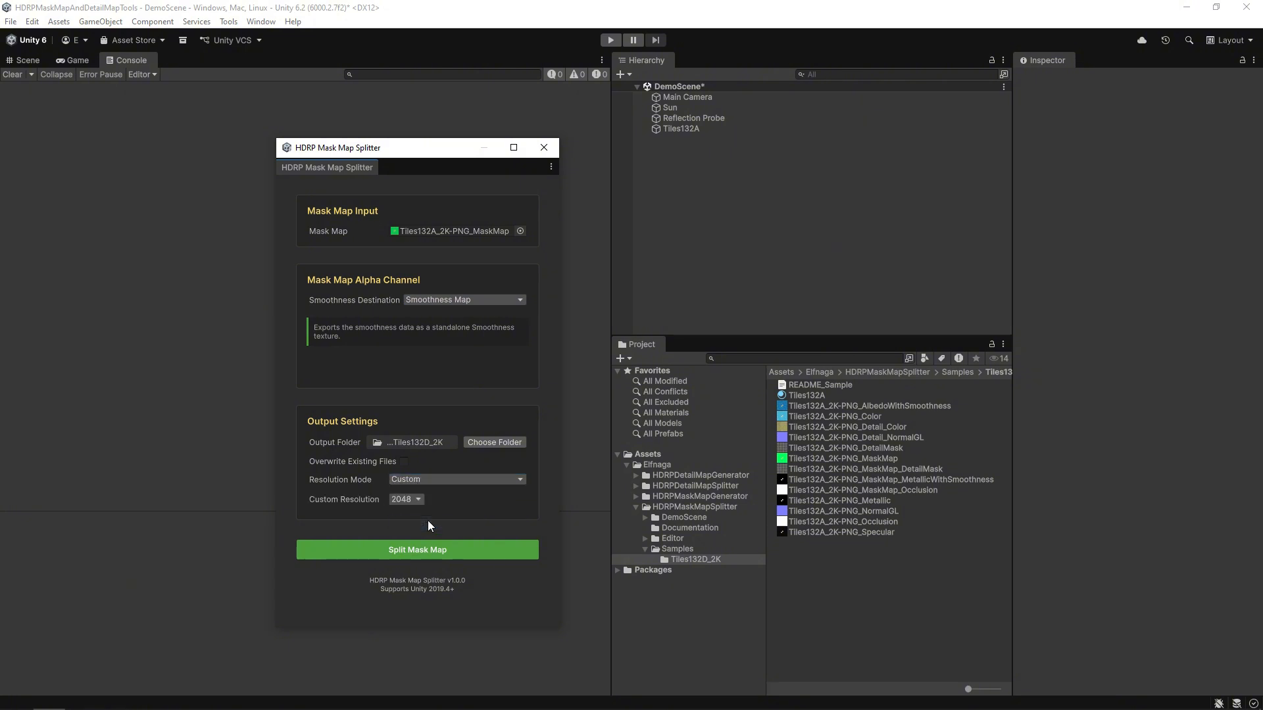
left_click(409, 500)
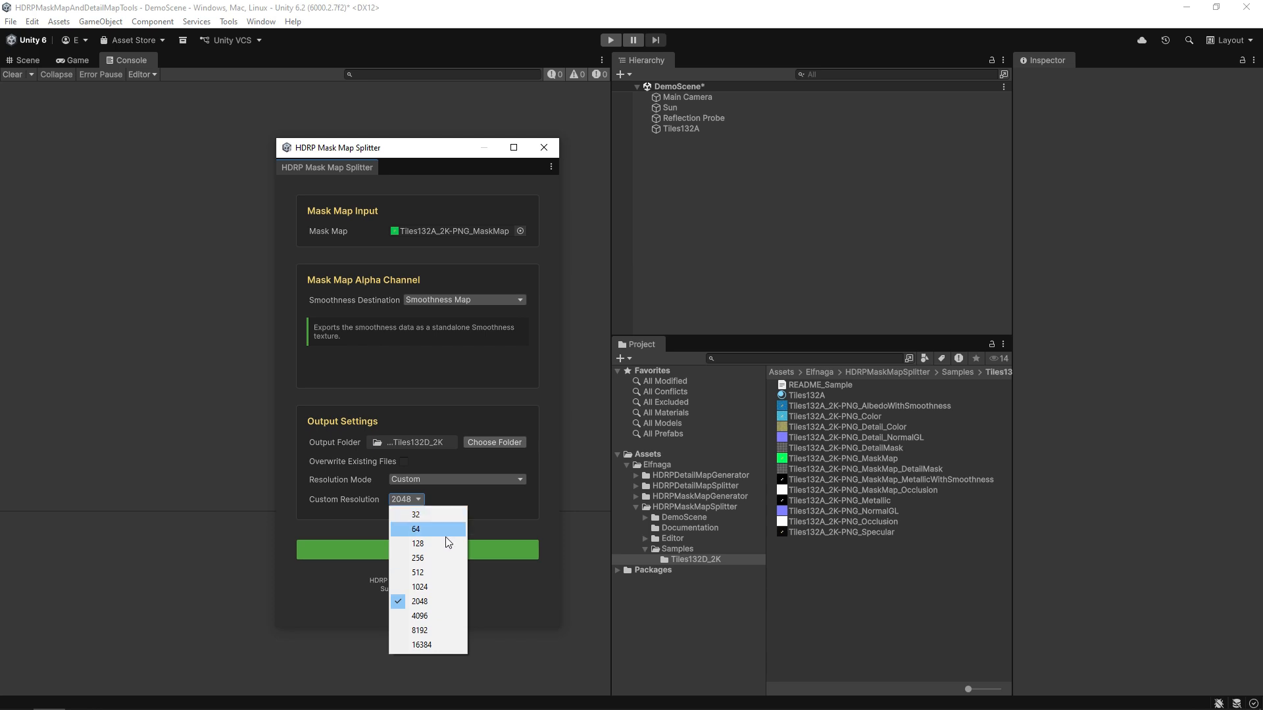
left_click(431, 645)
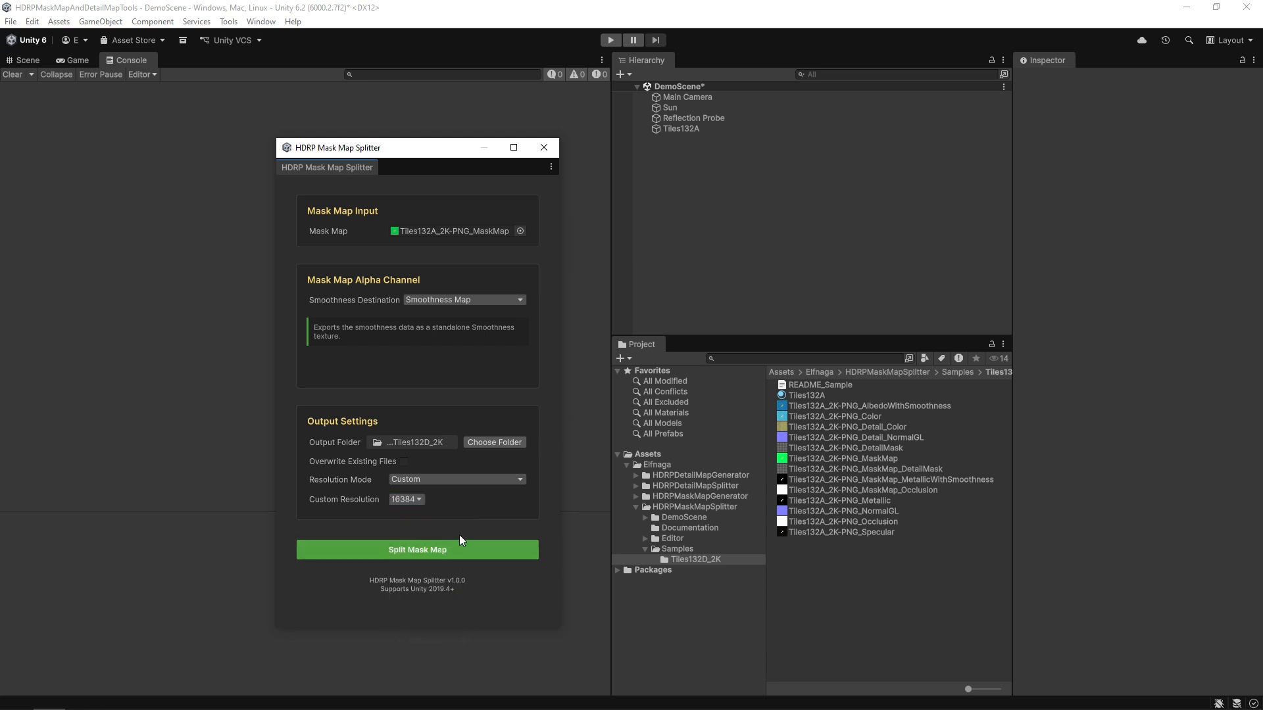
Run Split Mask Map at 16384 to generate the Smoothness, Occlusion and DetailMask textures.
left_click(493, 551)
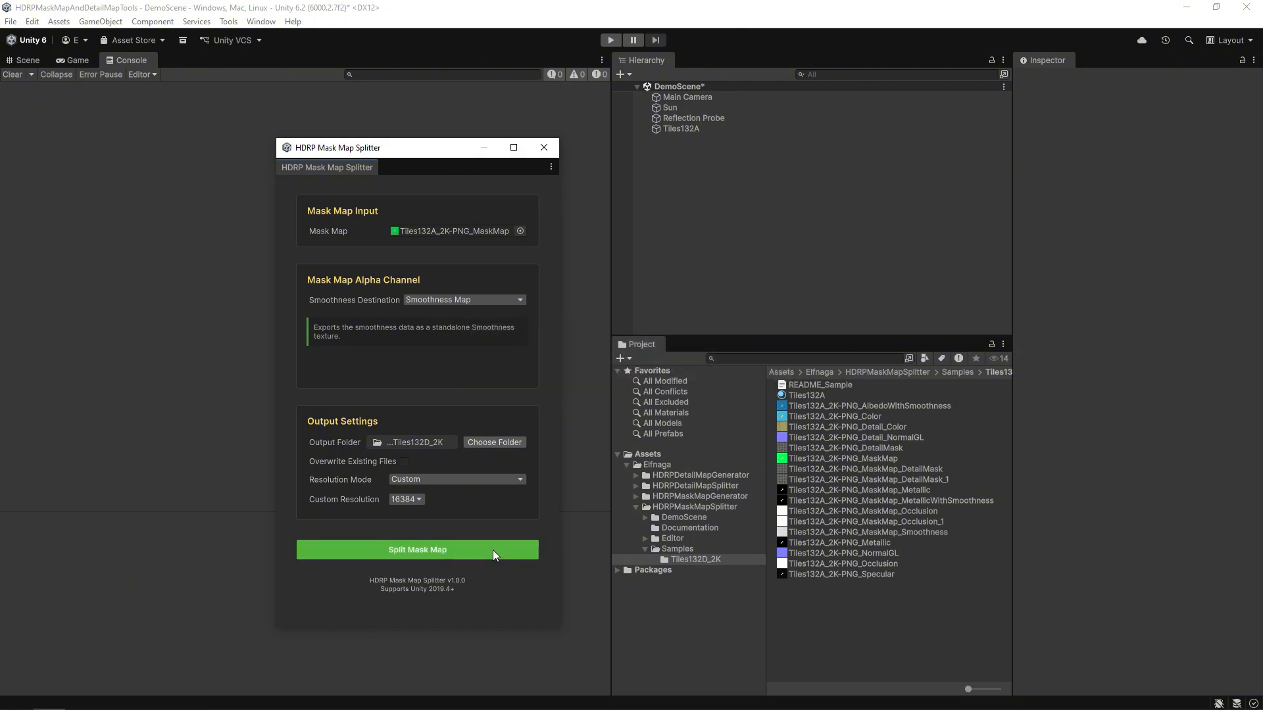
left_click(890, 479)
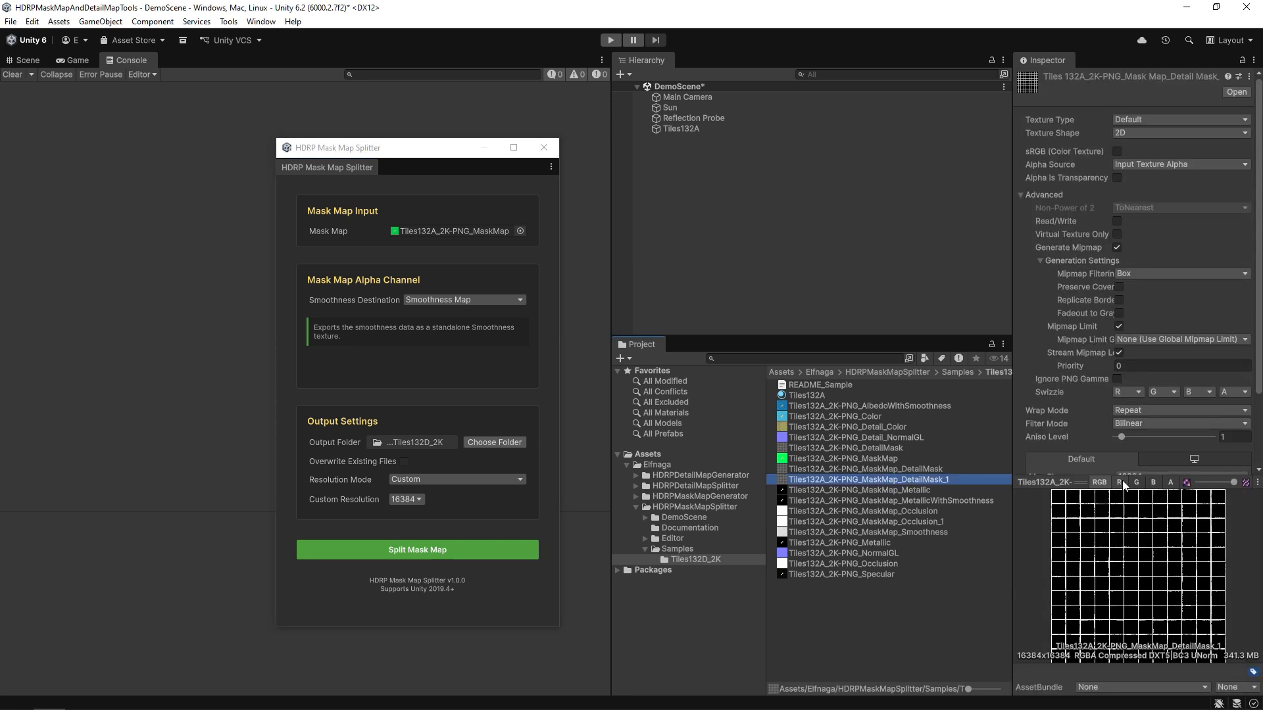
left_click(1121, 483)
left_click(1137, 483)
left_click(1153, 482)
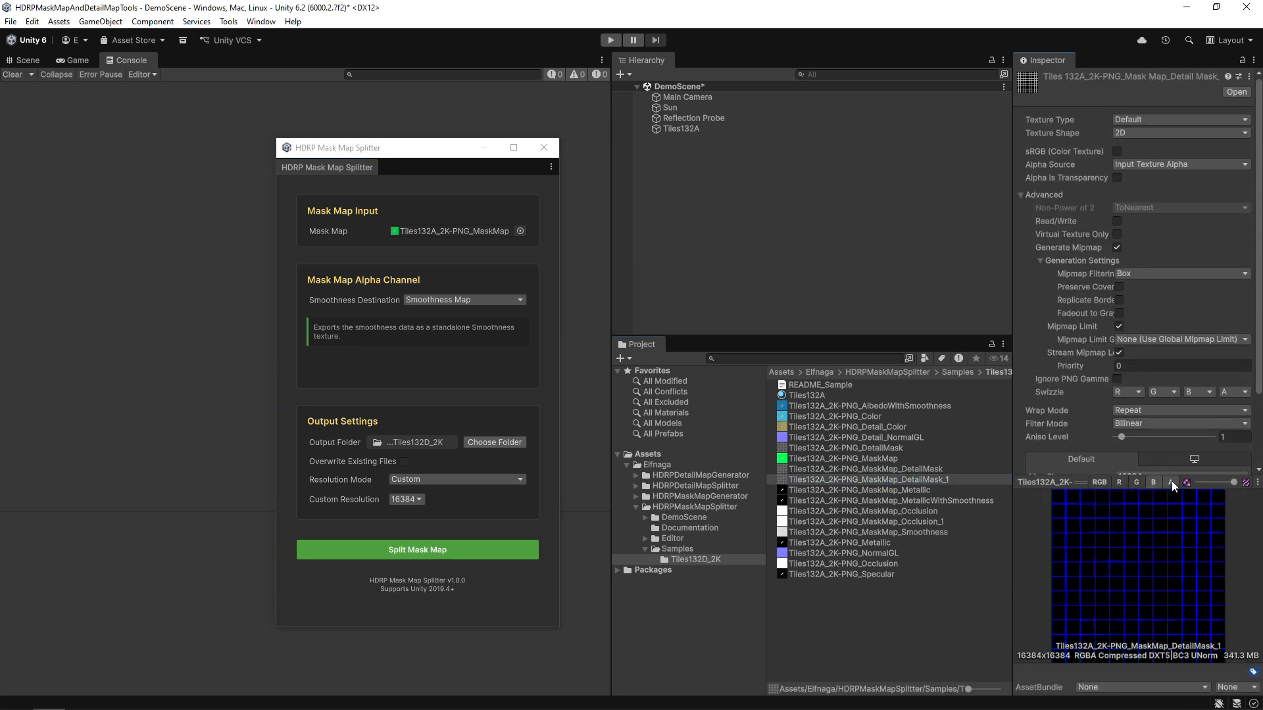
left_click(1170, 482)
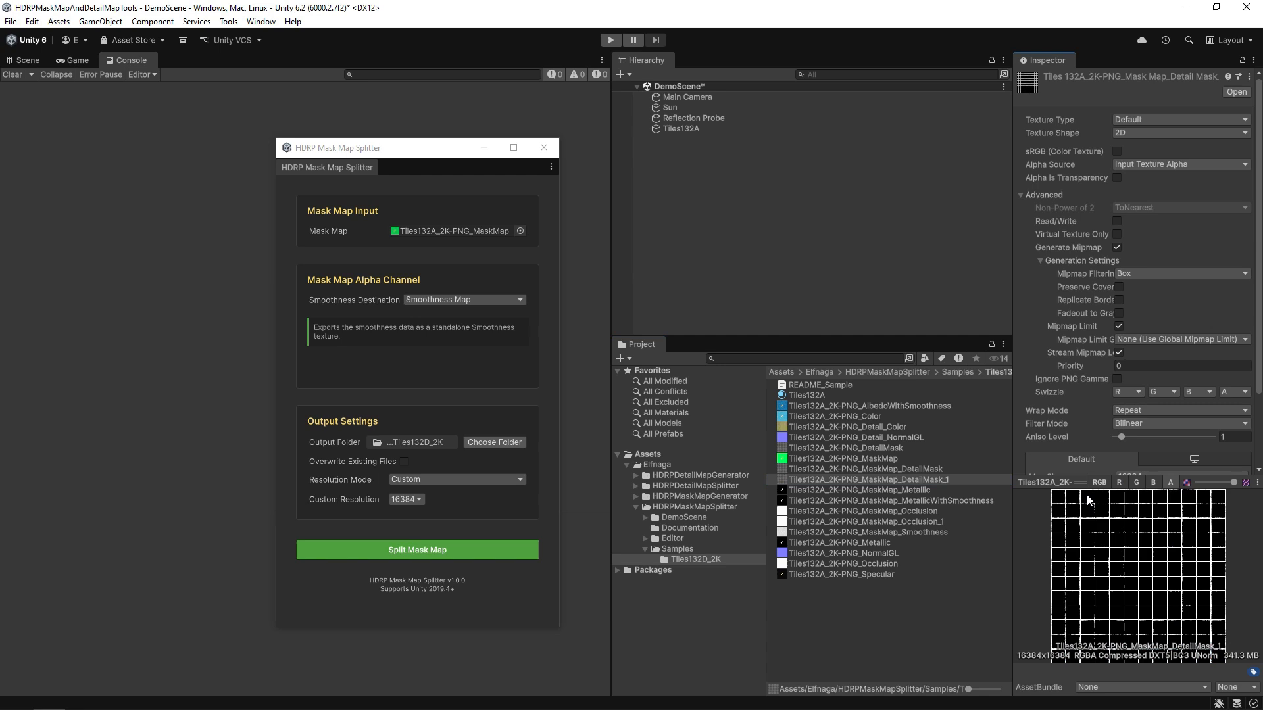
left_click(905, 491)
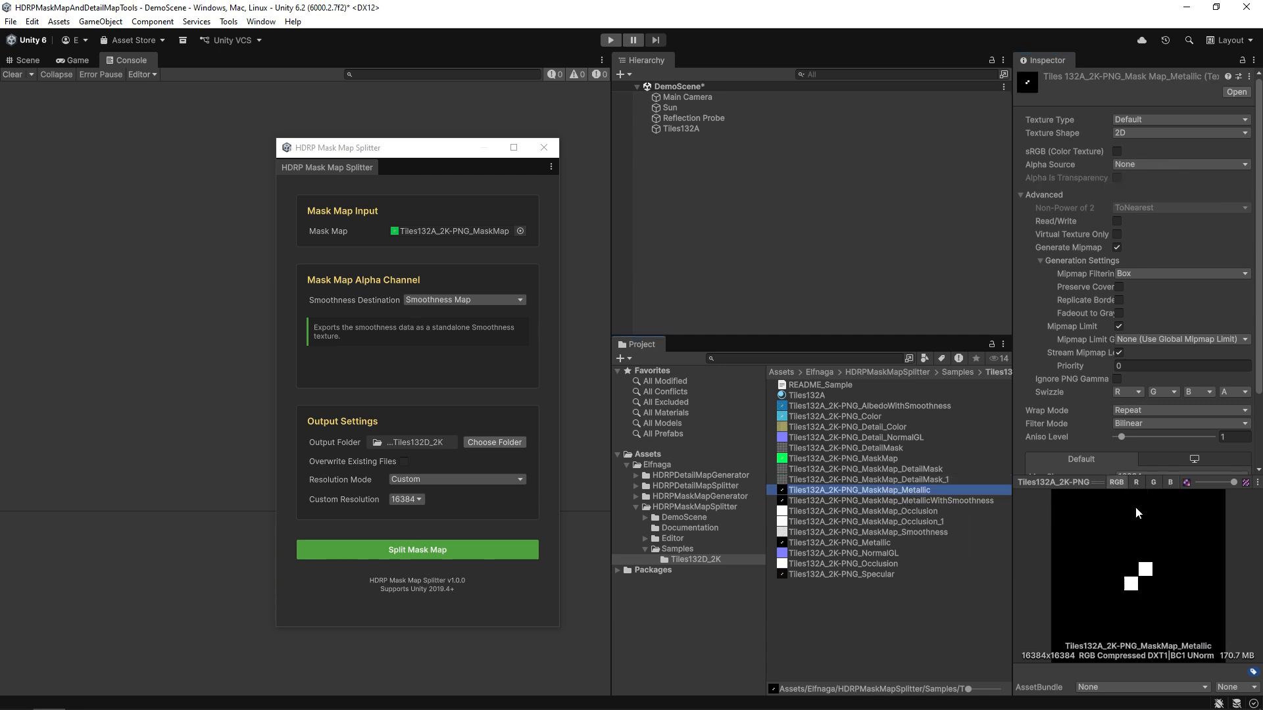
left_click(1136, 484)
left_click(1153, 483)
left_click(1169, 483)
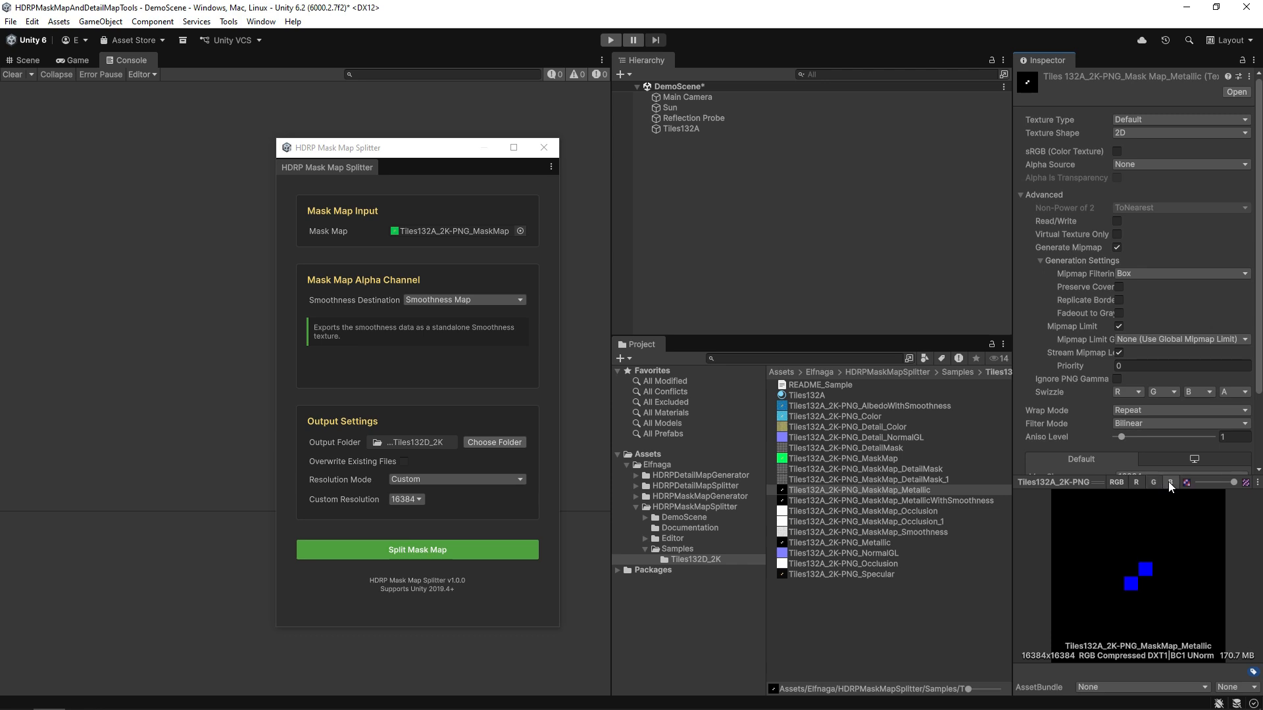
left_click(937, 522)
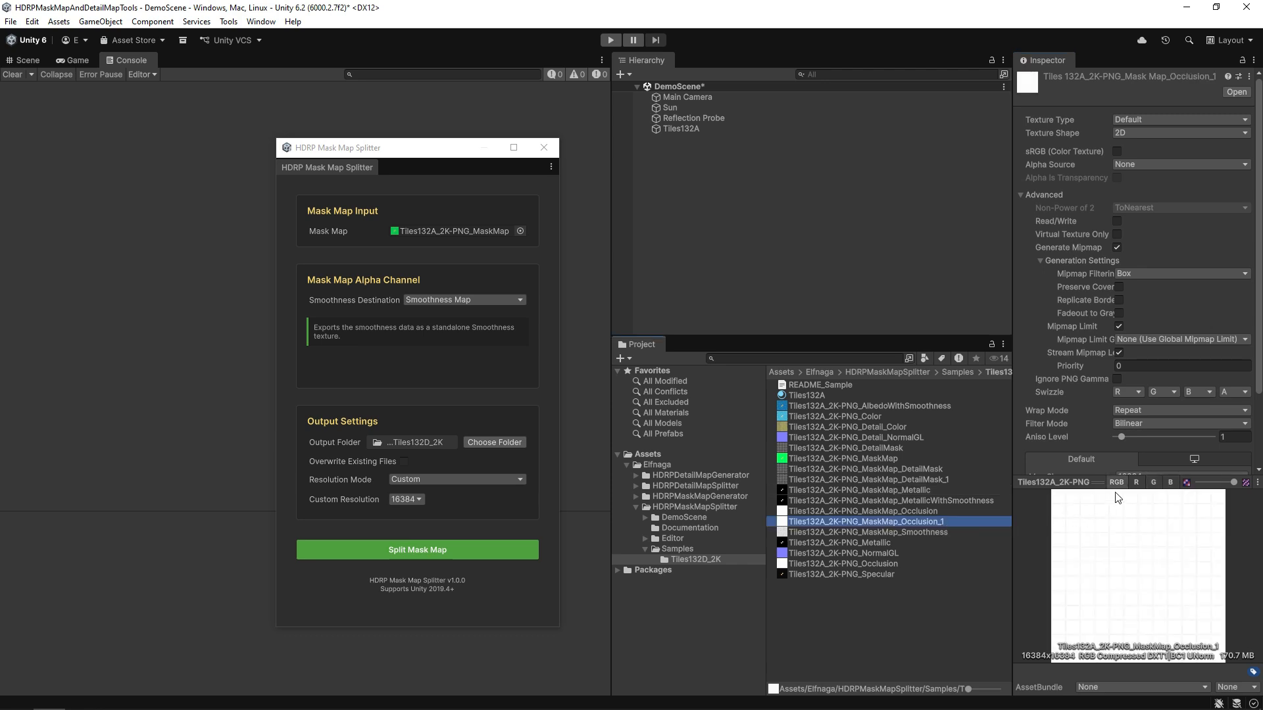
left_click(1136, 482)
left_click(1152, 483)
left_click(1169, 483)
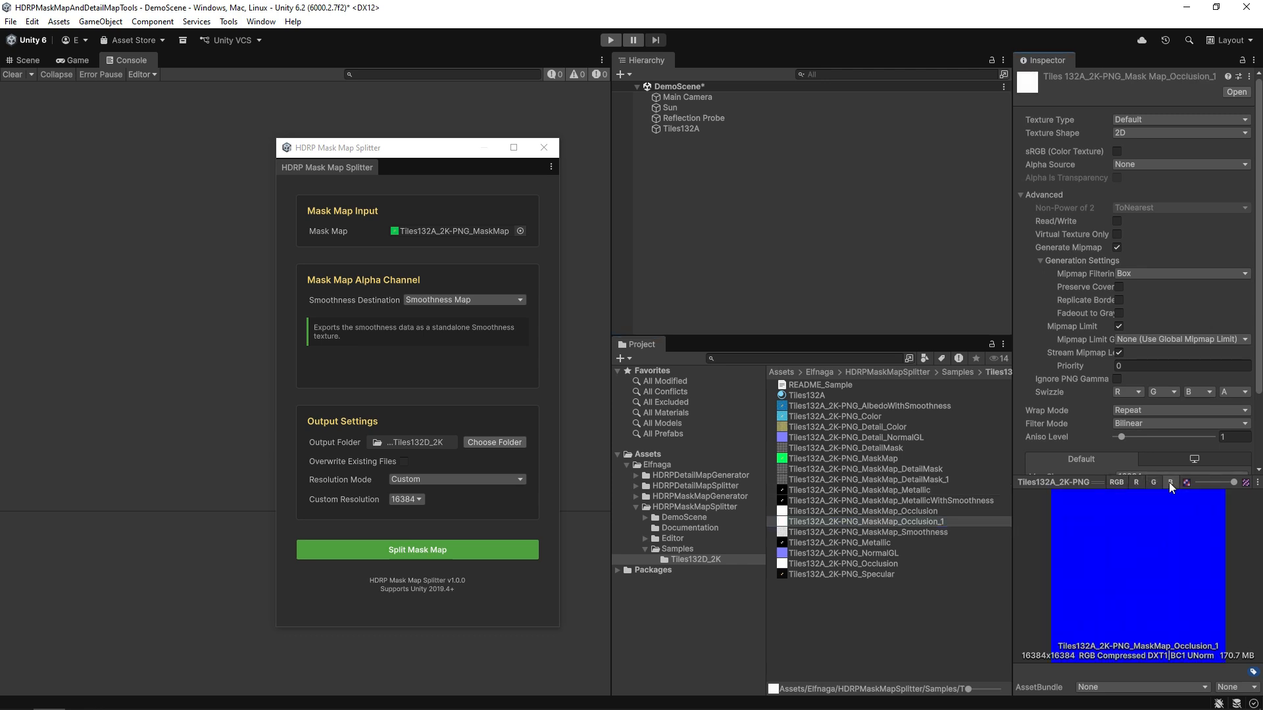
left_click(933, 533)
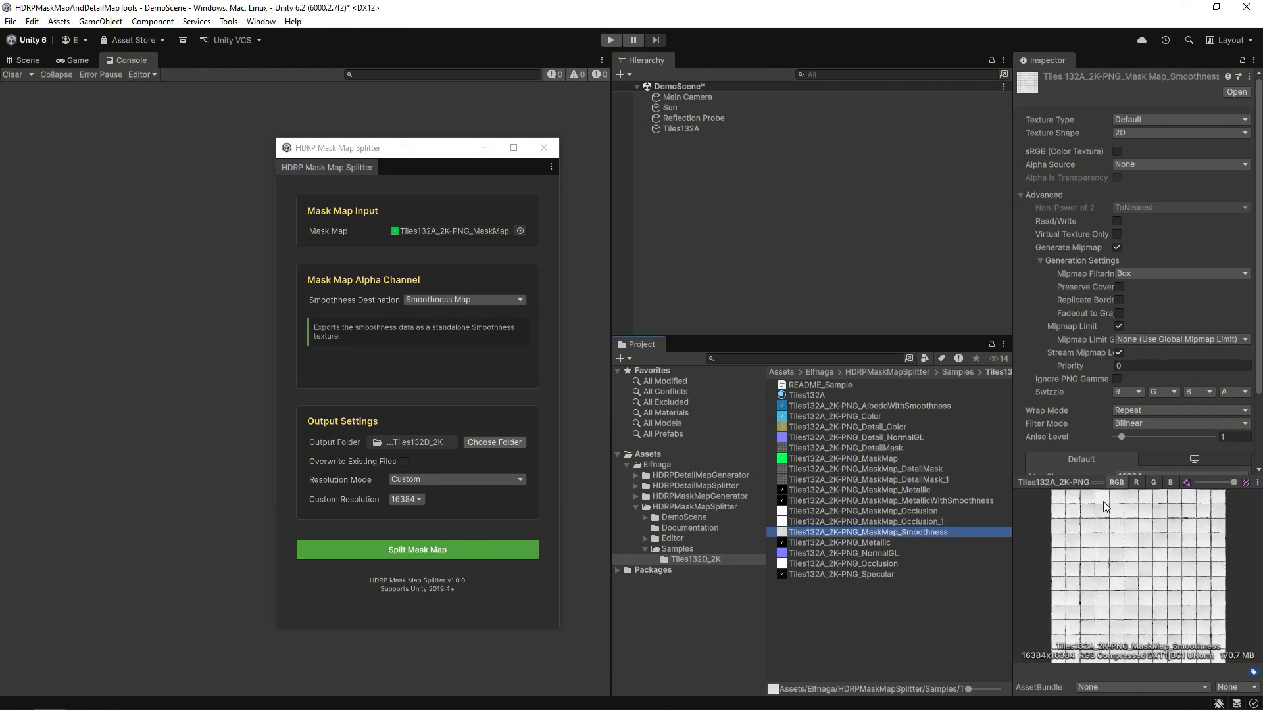
left_click(1135, 484)
left_click(1152, 483)
left_click(1169, 483)
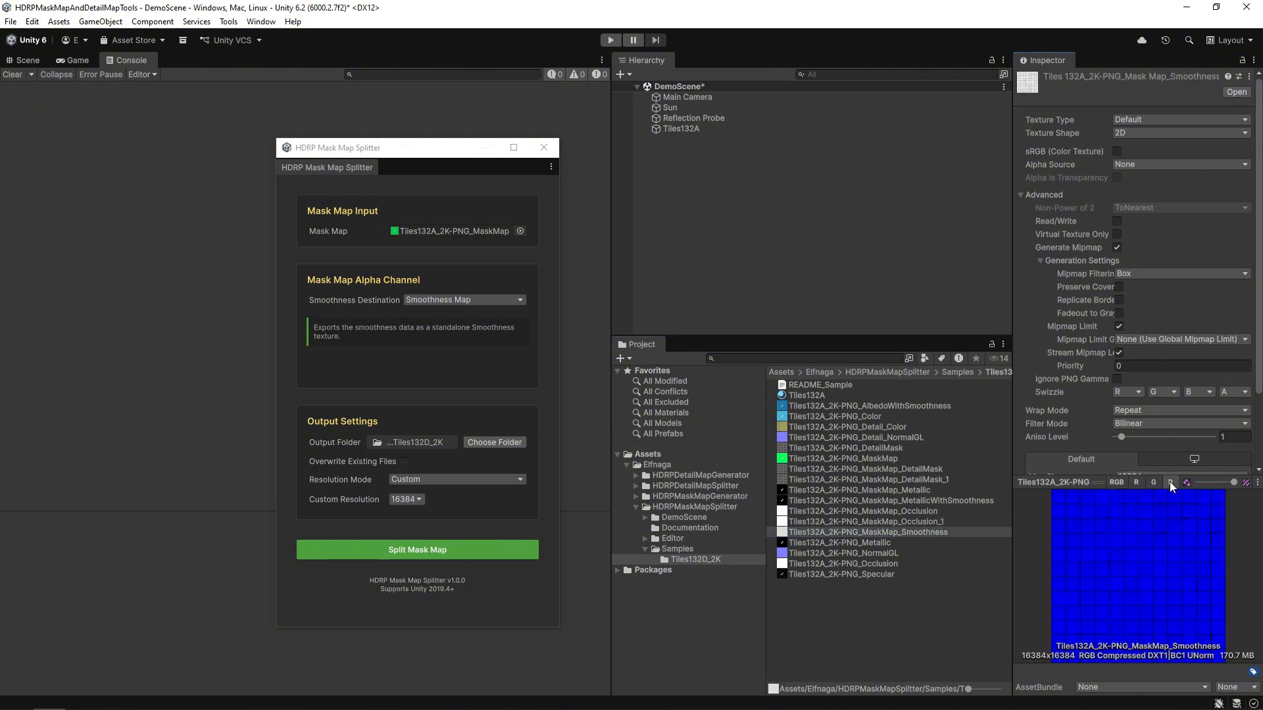
left_click(834, 614)
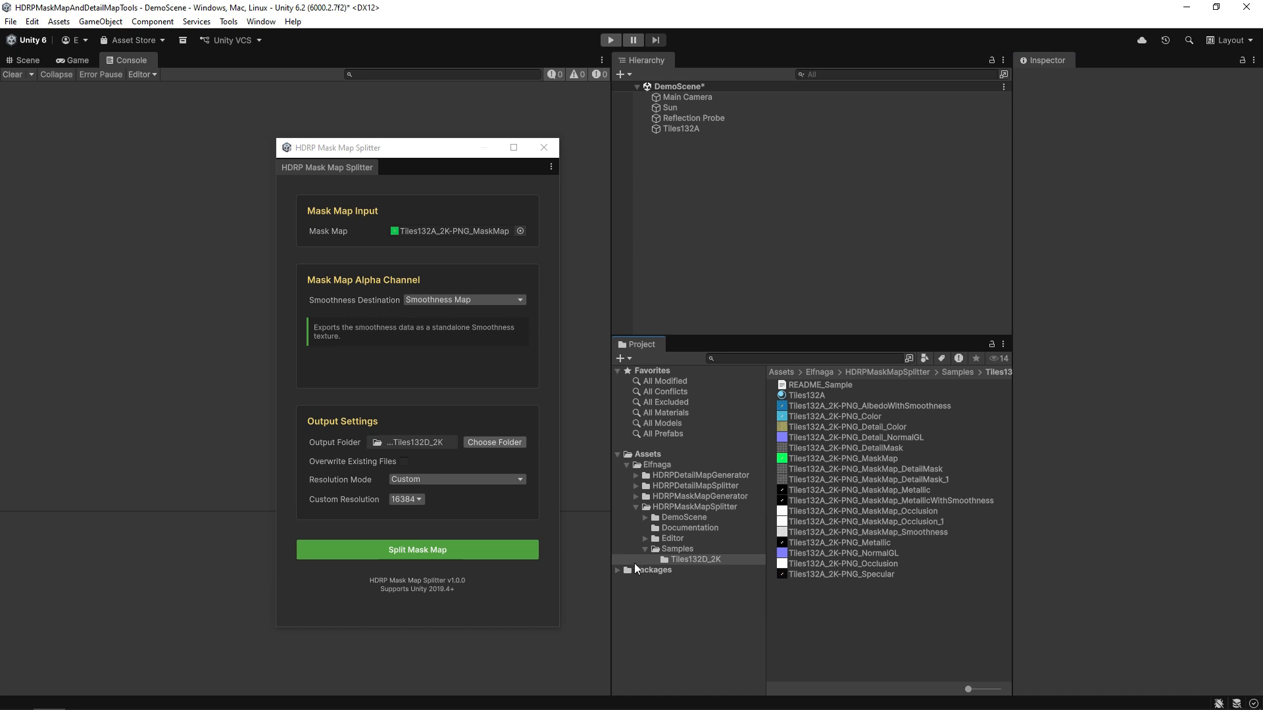
Change the splitter's output folder to Samples.
left_click(491, 443)
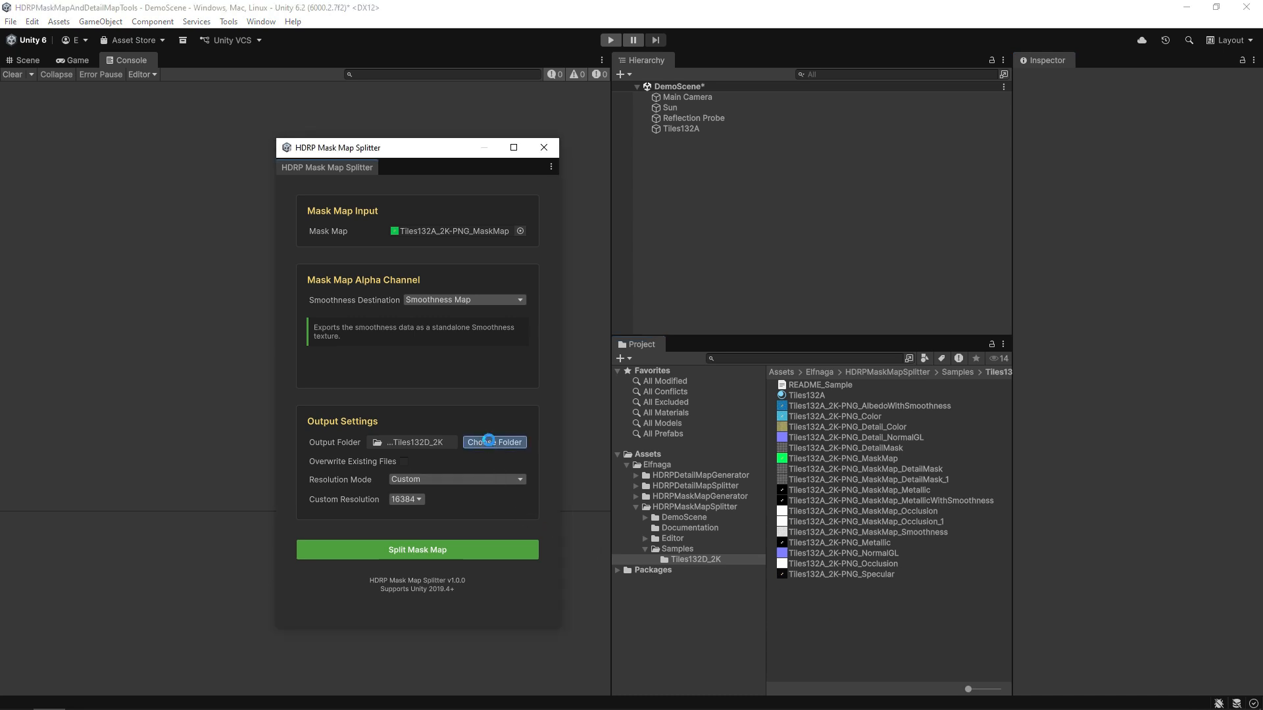
left_click(763, 241)
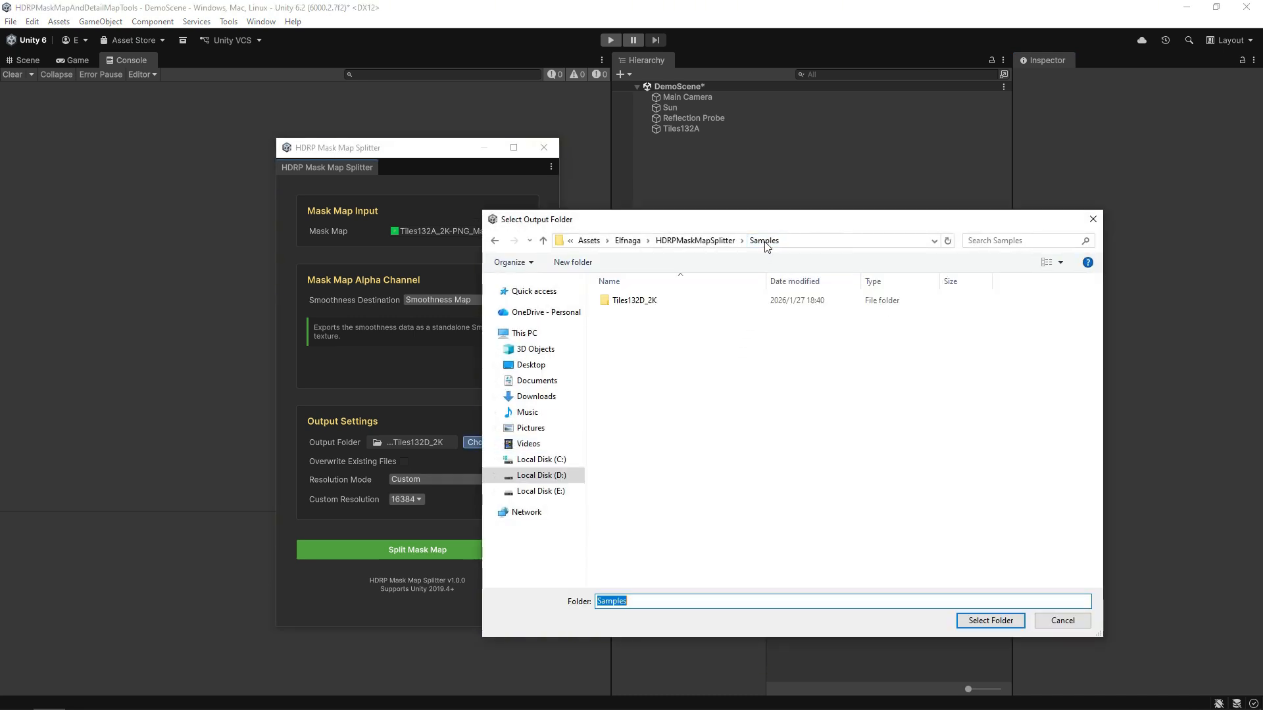
left_click(990, 621)
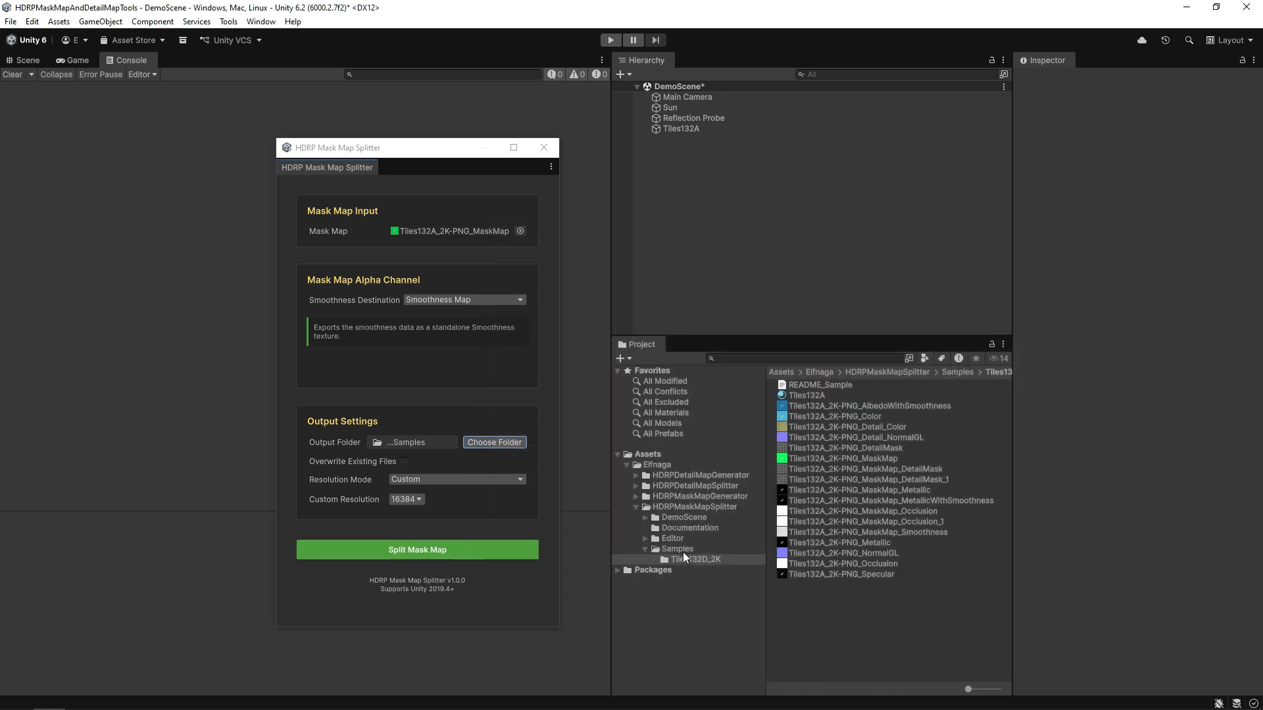
left_click(683, 551)
Set Custom Resolution to 1024 and Smoothness Destination to Roughness Map, then split.
left_click(409, 500)
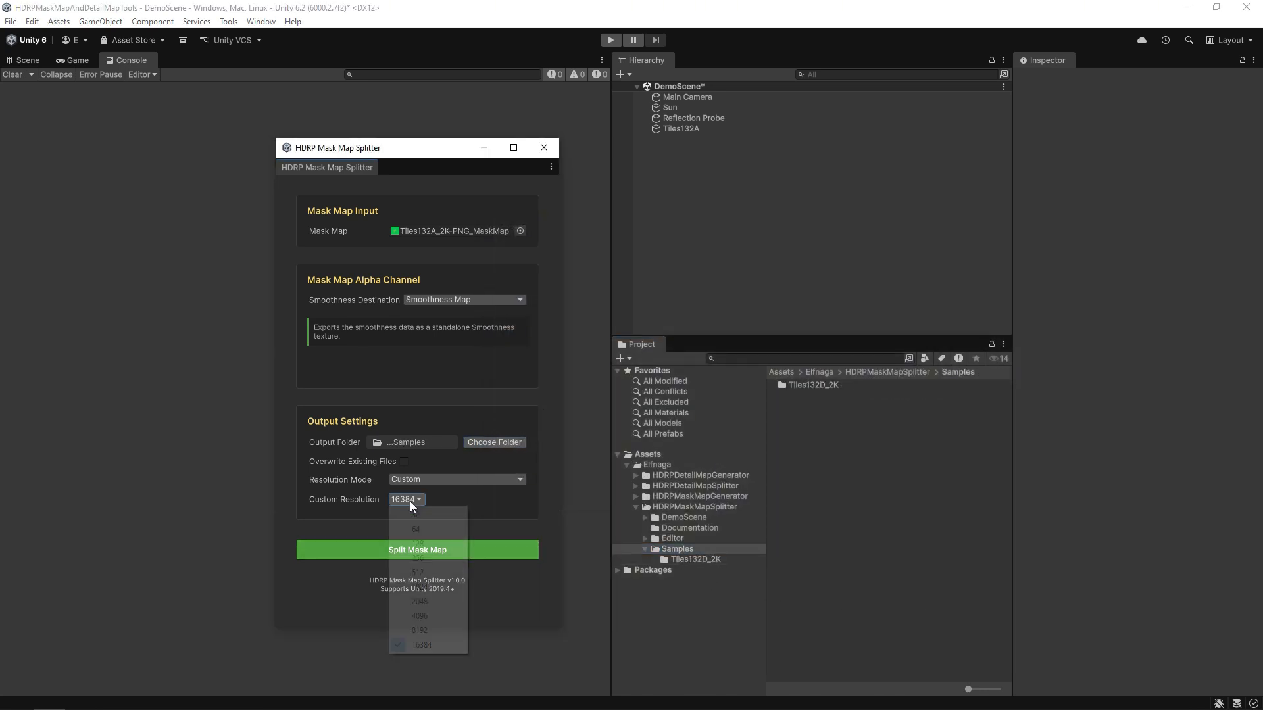
left_click(431, 587)
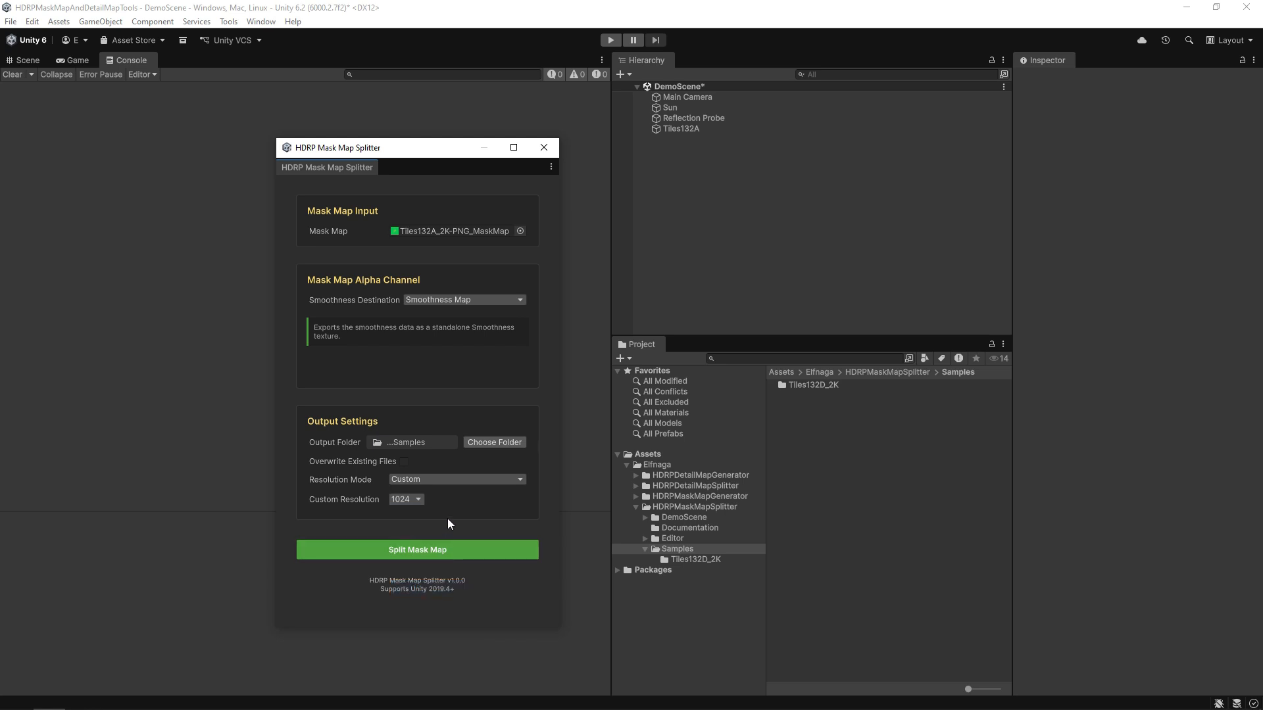
left_click(464, 301)
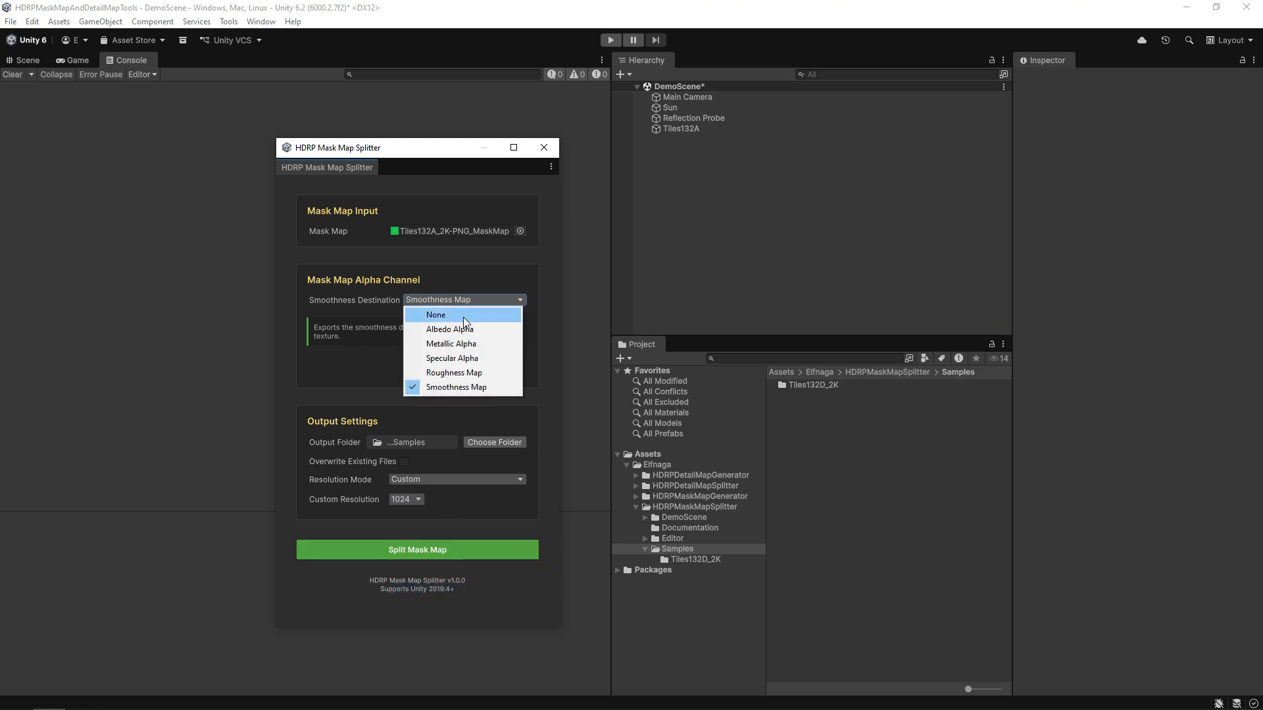
left_click(469, 374)
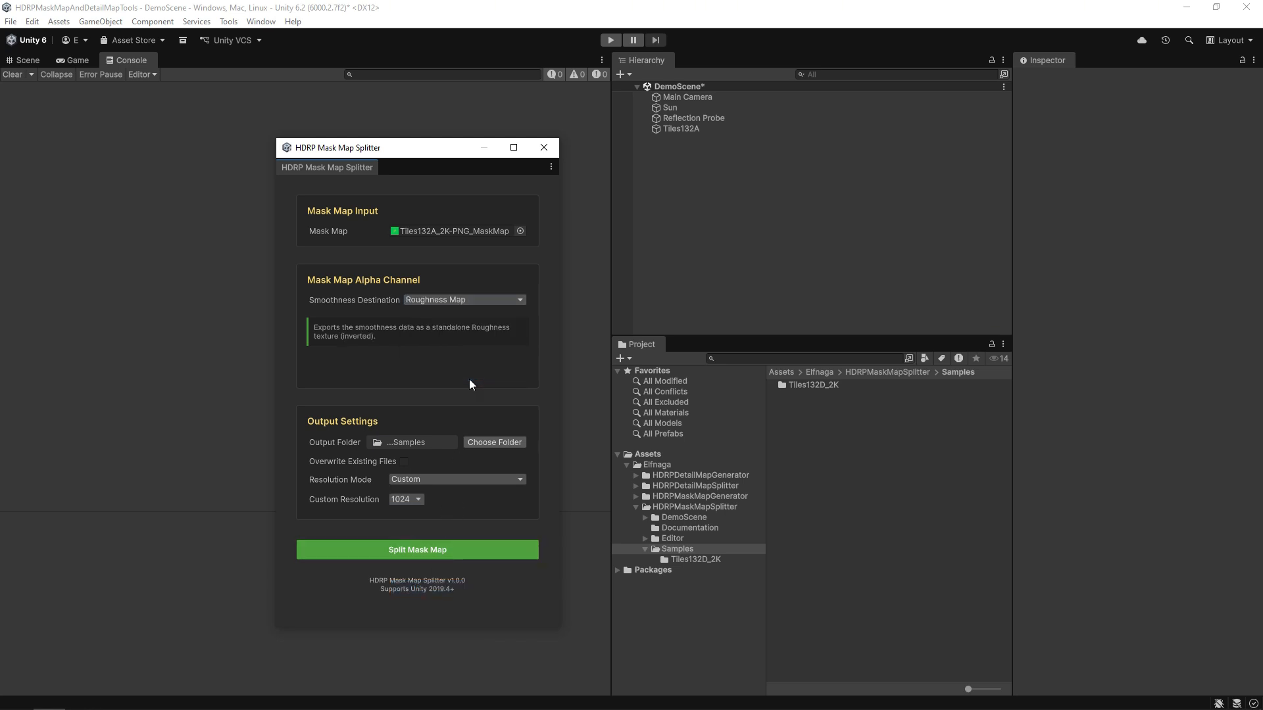
left_click(479, 550)
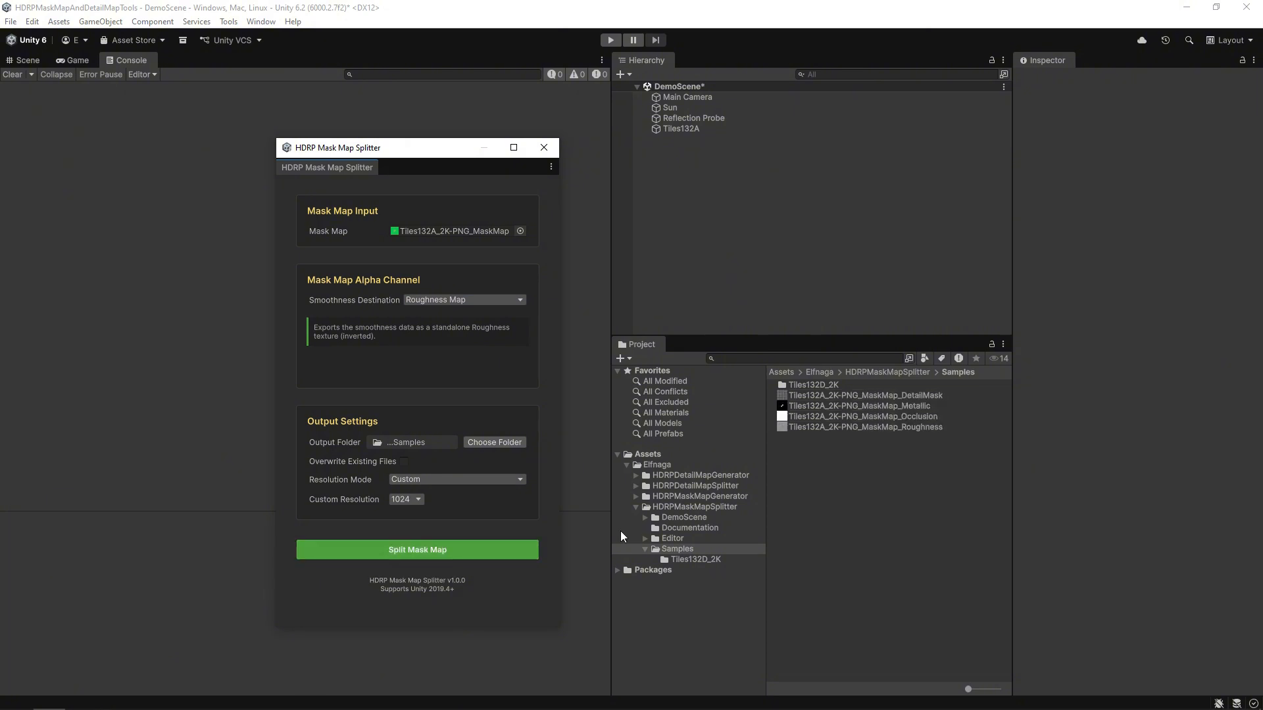
Check the DetailMask's R, G, B, A channels and the Metallic texture's R, G, B channels.
left_click(881, 396)
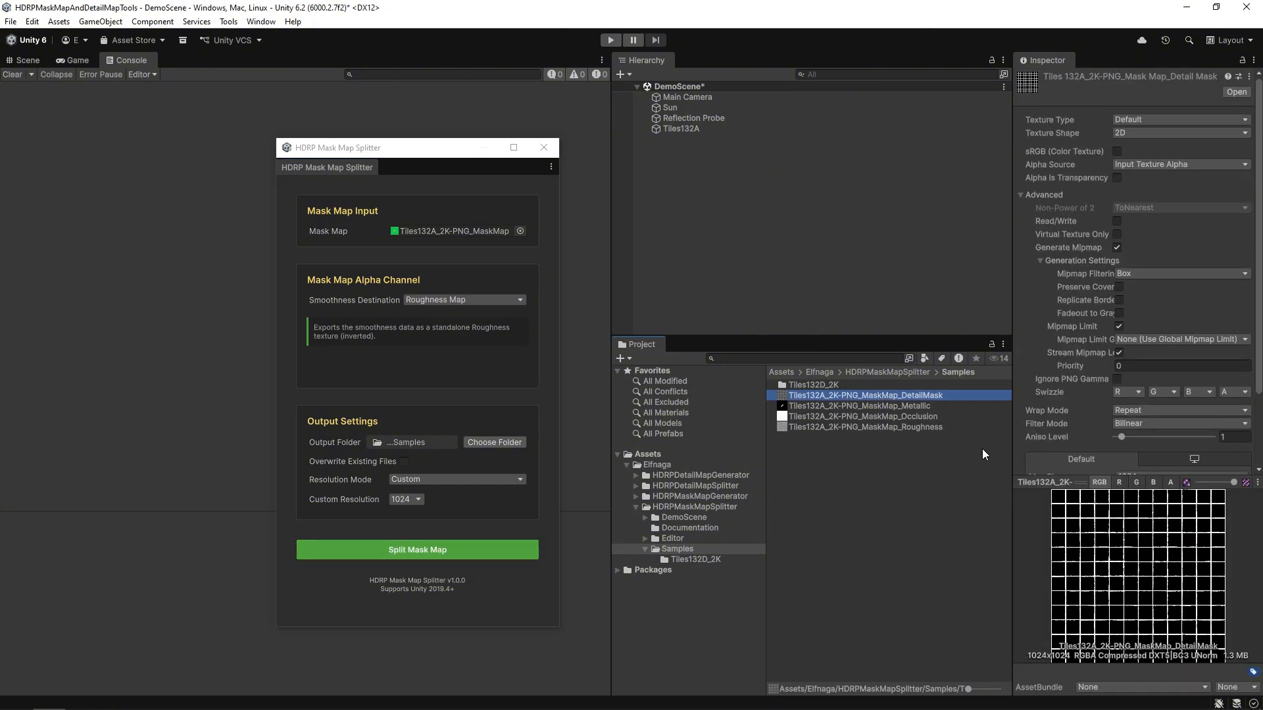
left_click(1117, 483)
left_click(1135, 482)
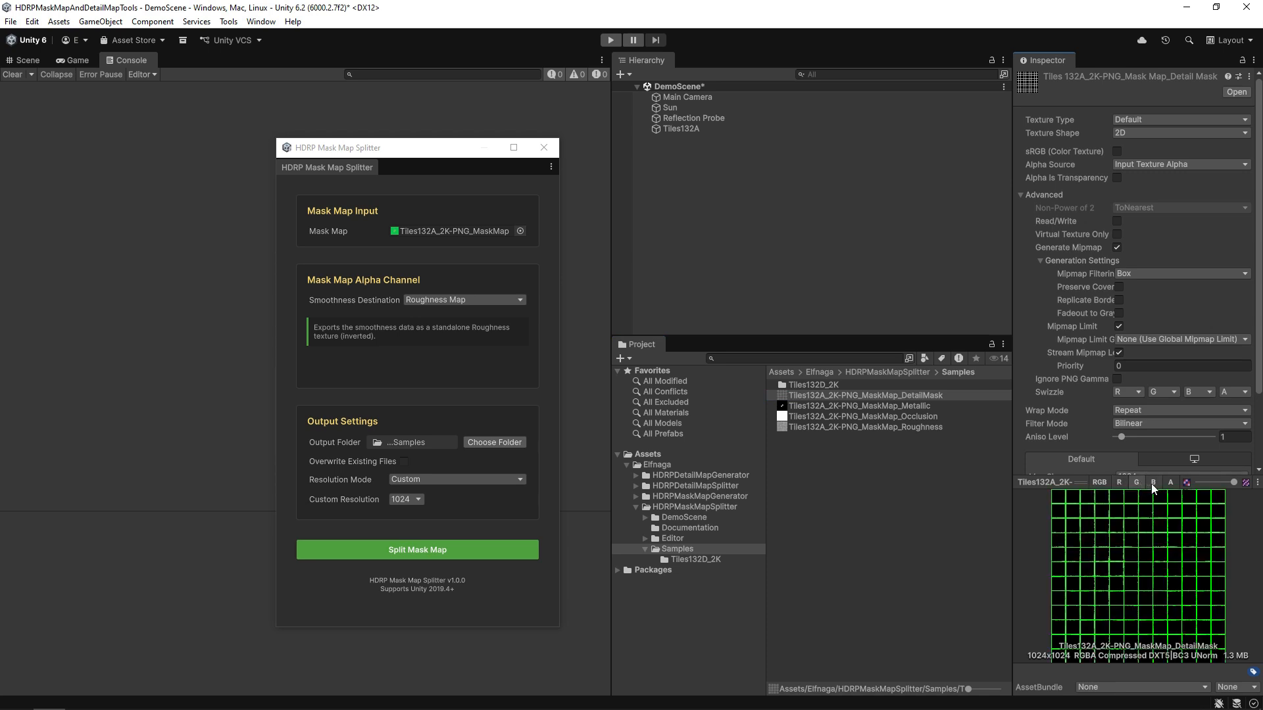
left_click(1152, 483)
left_click(1169, 483)
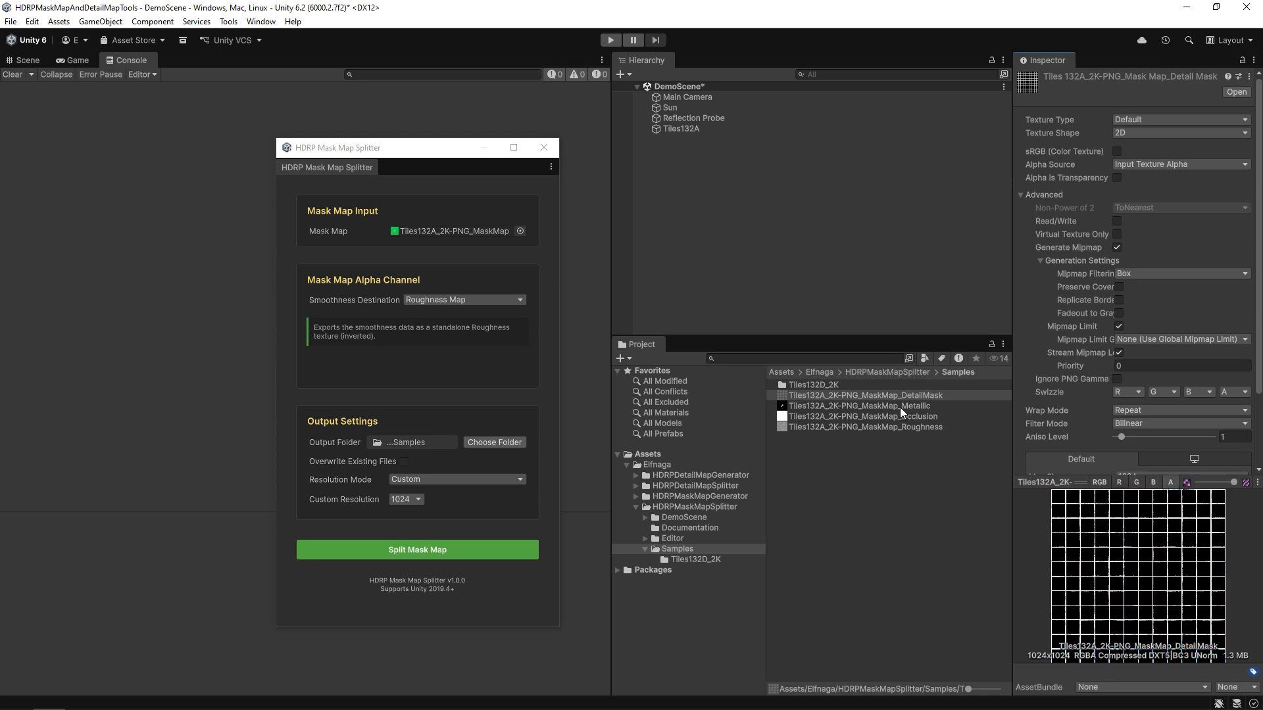
left_click(900, 407)
left_click(1135, 483)
left_click(1153, 483)
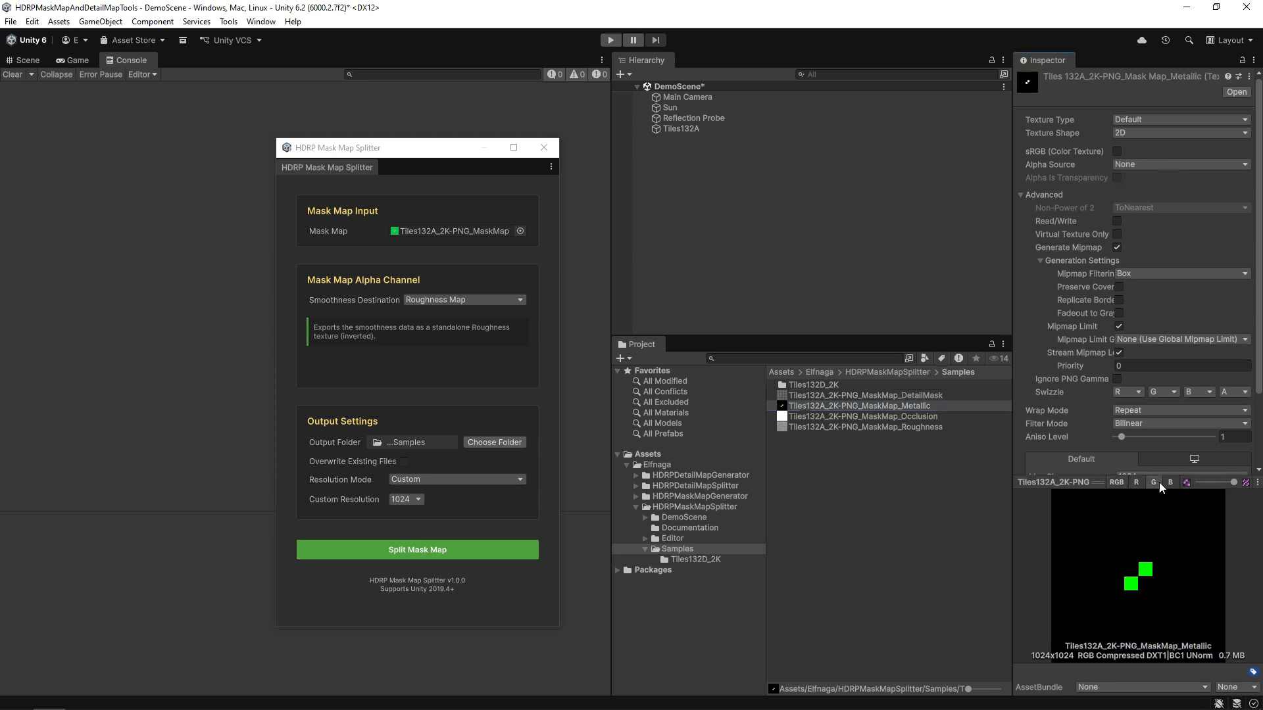
left_click(1170, 483)
Check the R, G and B channels of the Occlusion and Roughness textures.
left_click(893, 420)
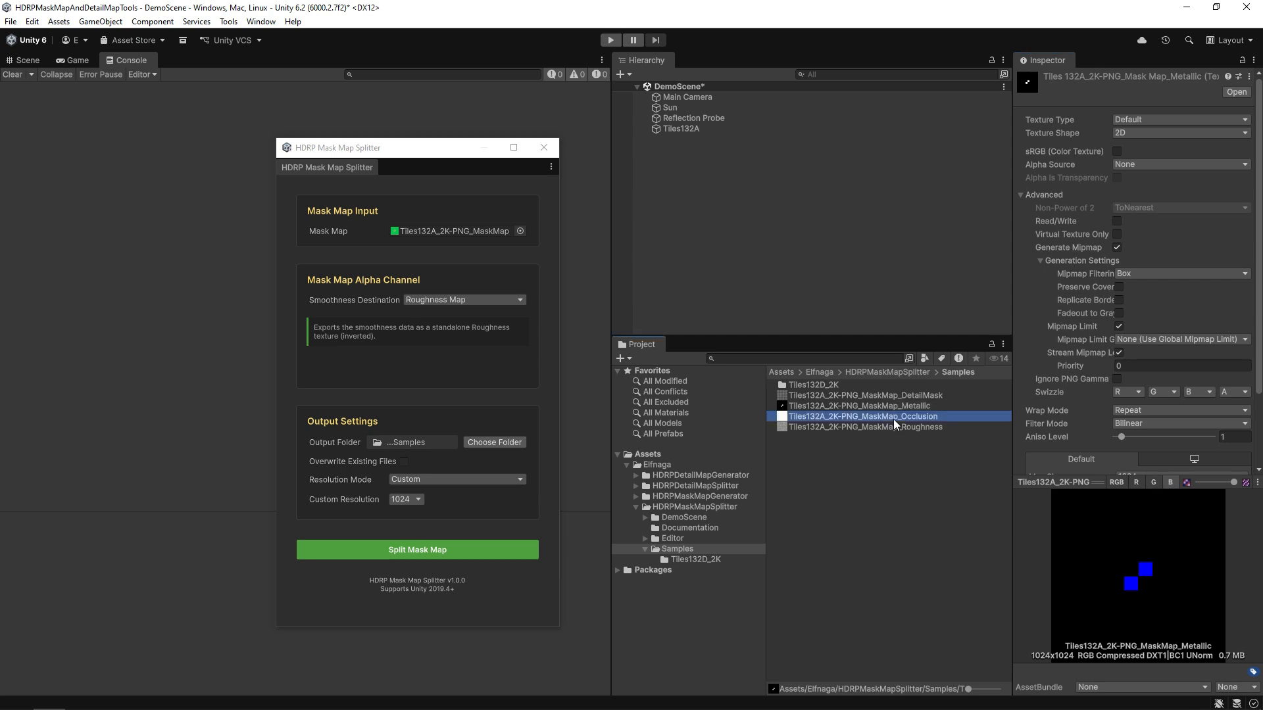
left_click(1139, 482)
left_click(1153, 483)
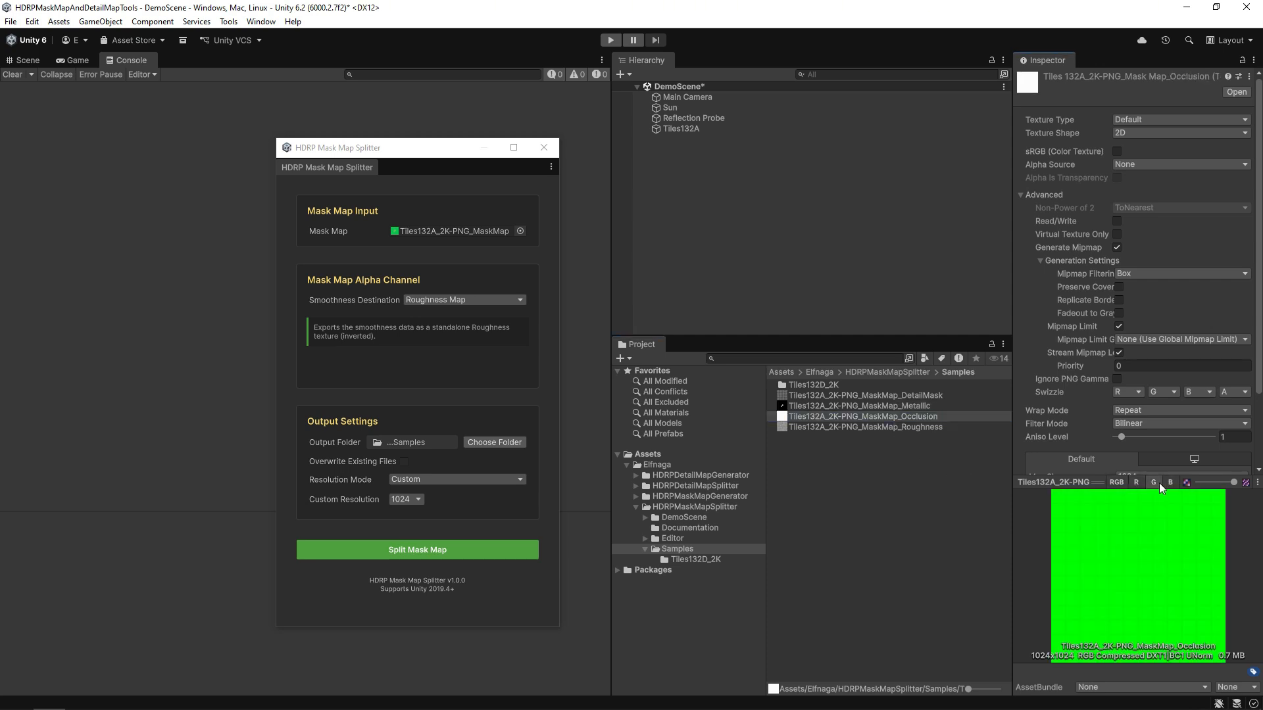
left_click(1170, 483)
left_click(923, 428)
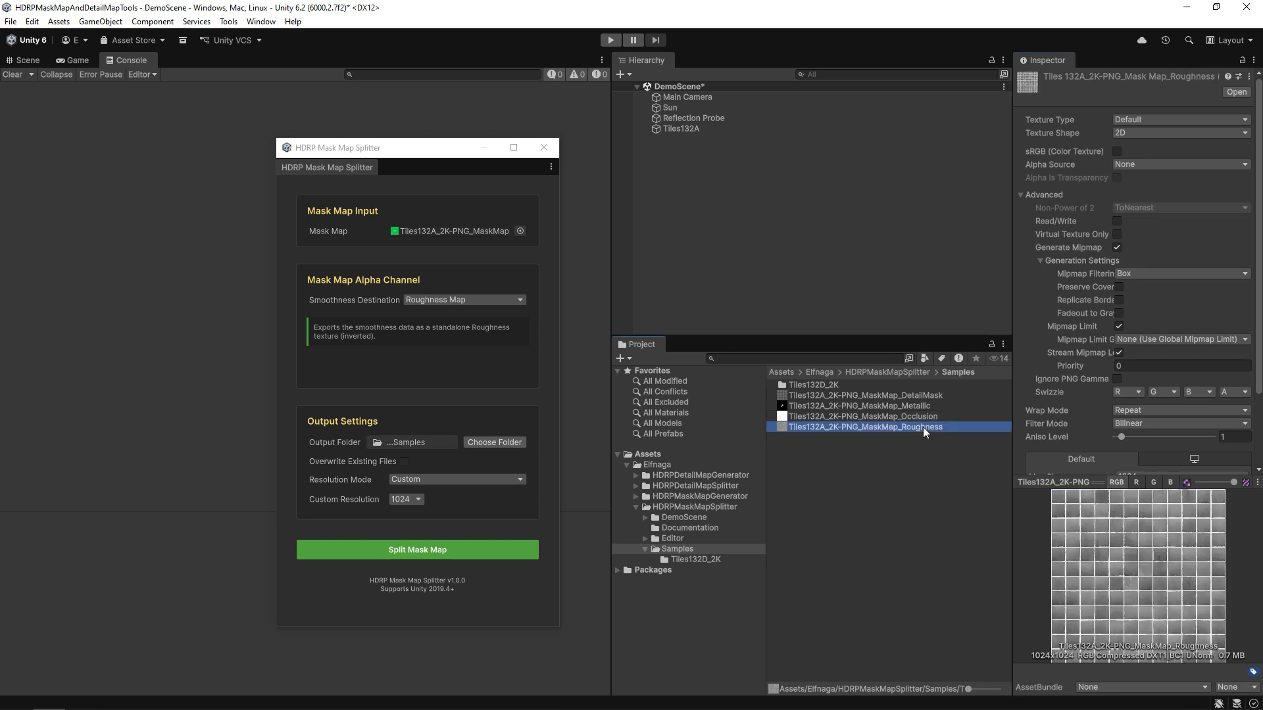
left_click(1136, 482)
left_click(1153, 483)
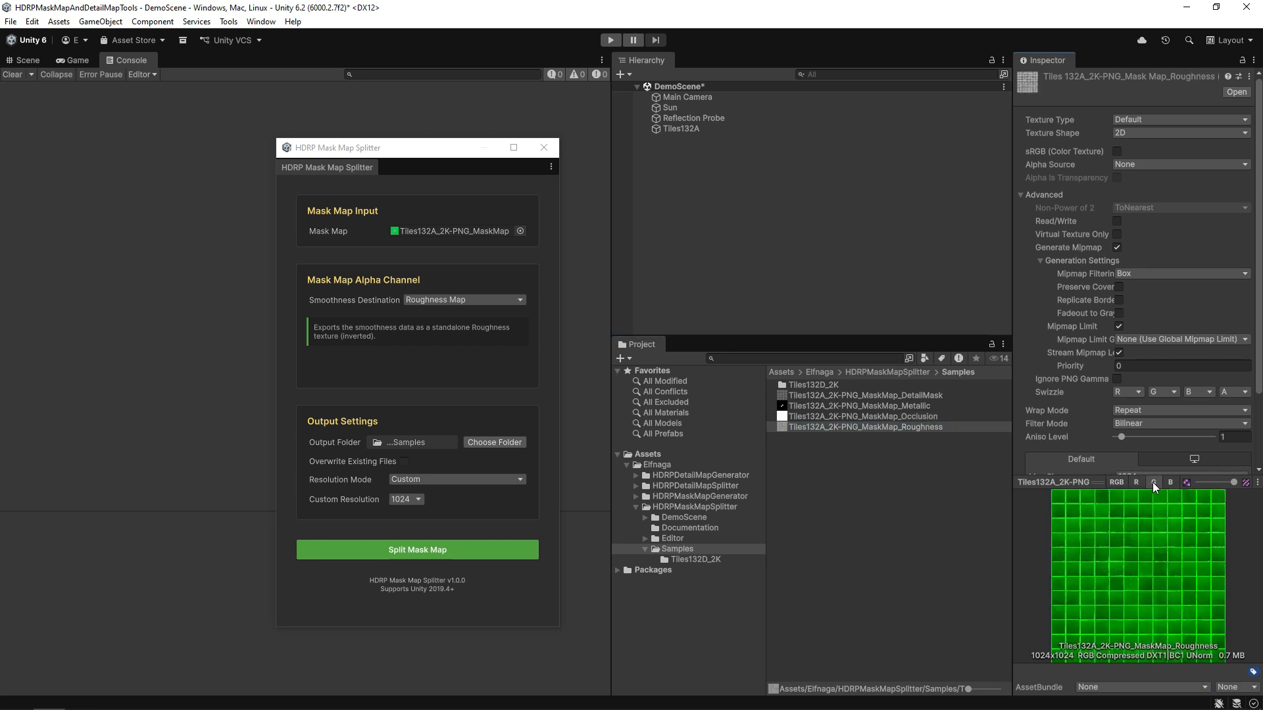
left_click(1172, 482)
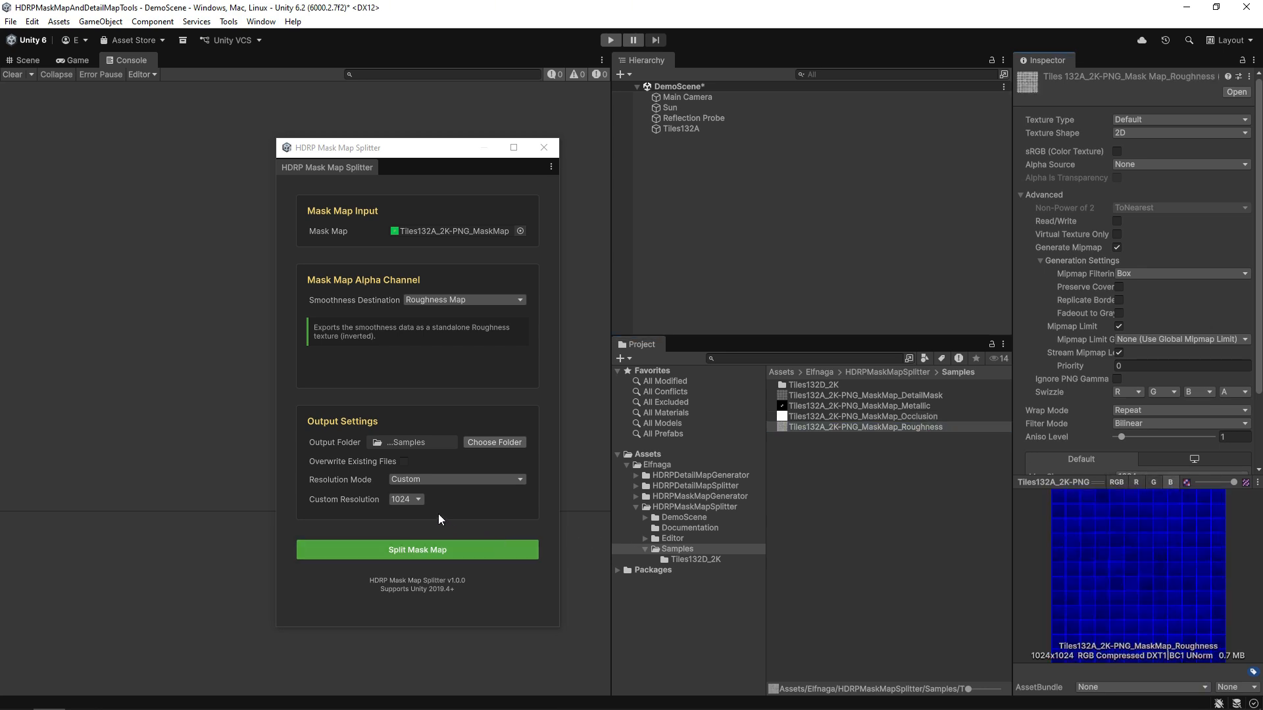
left_click(418, 500)
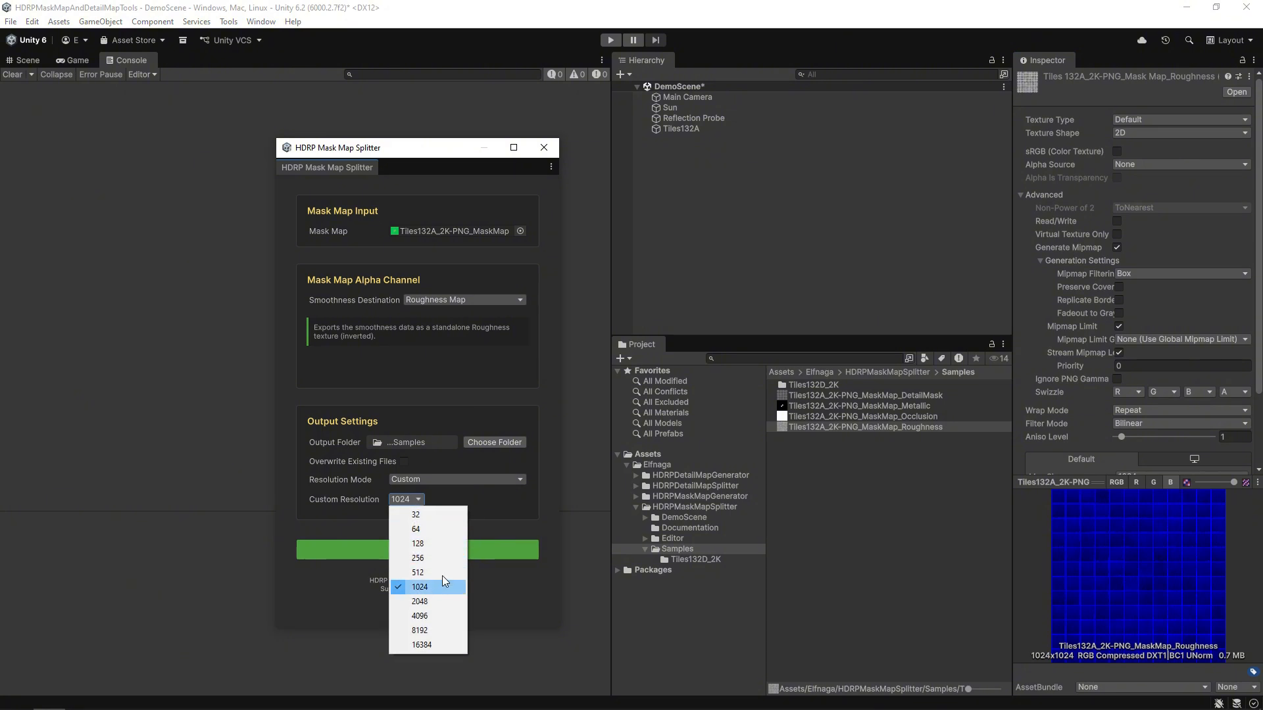
Set Custom Resolution to 2048 and rerun the split, replacing the Samples textures.
left_click(440, 601)
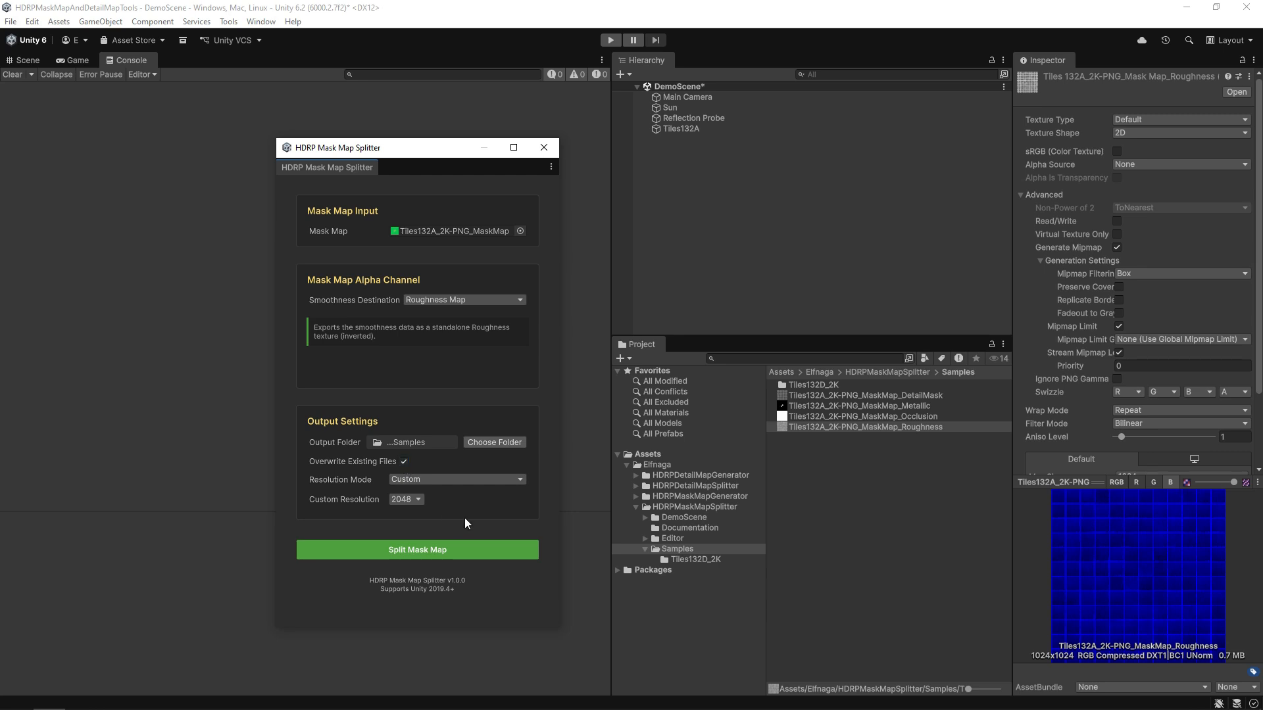
left_click(466, 551)
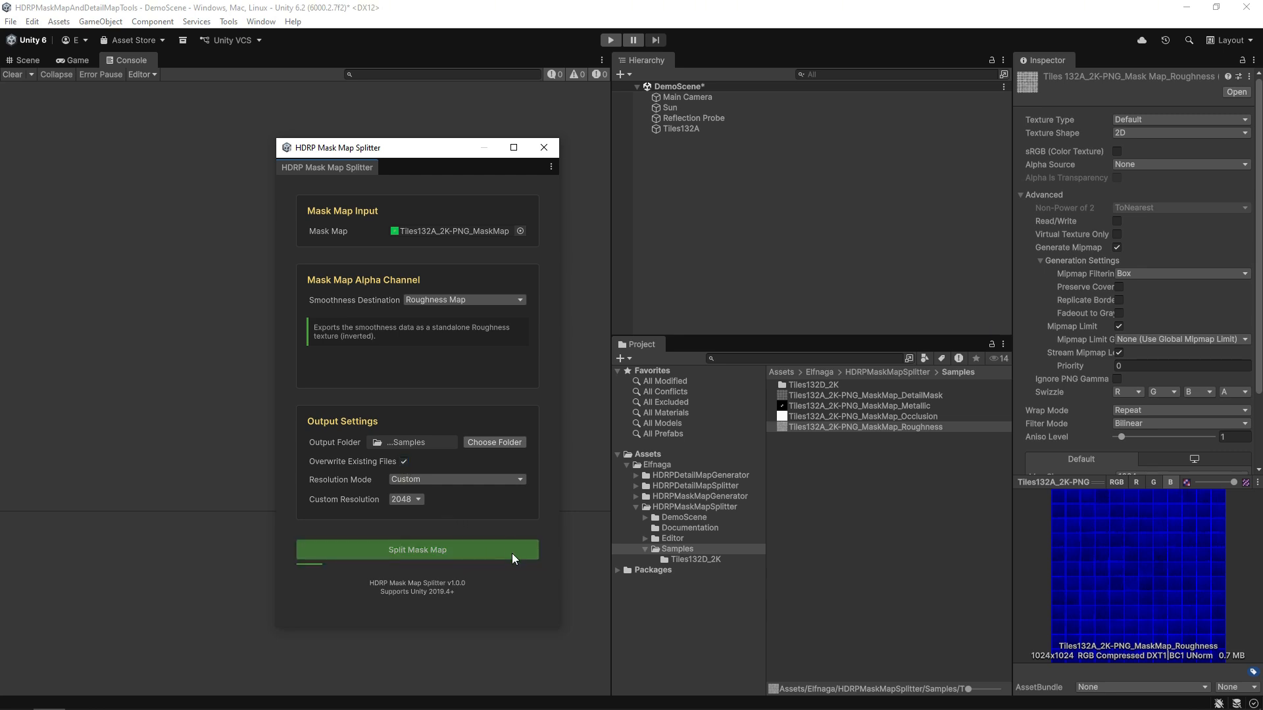
left_click(834, 395)
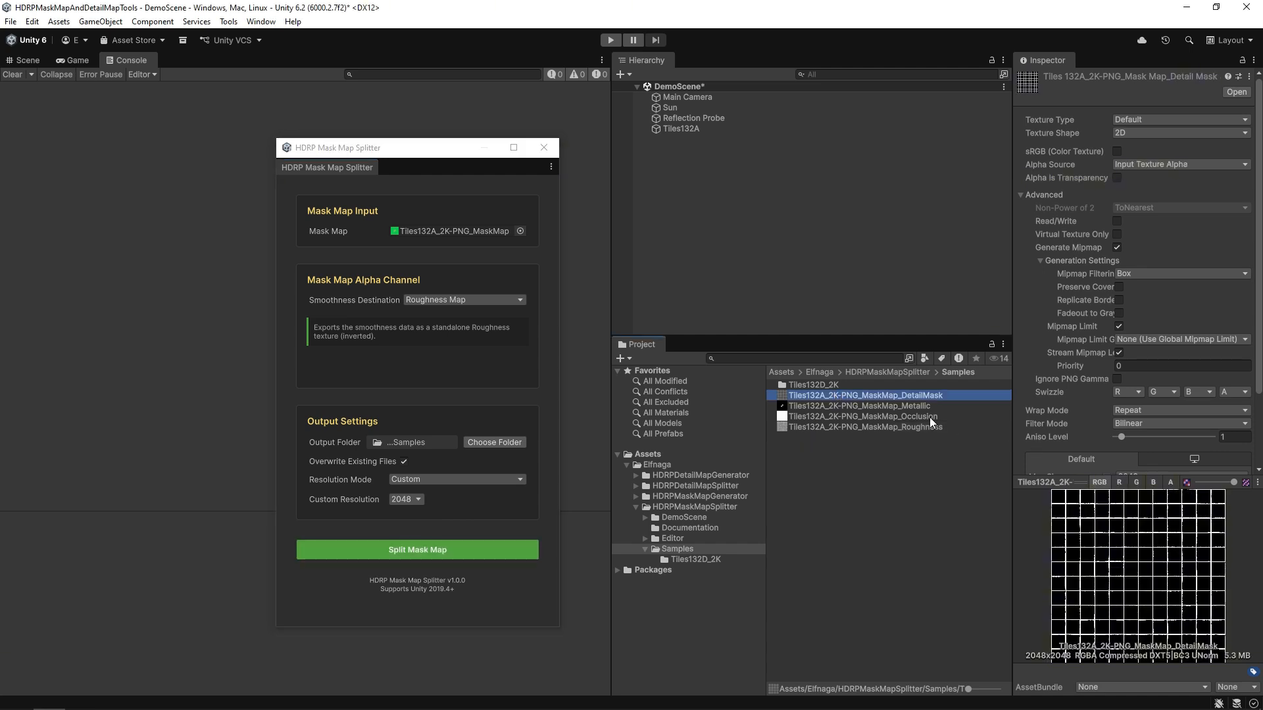
Preview the DetailMask red, green and alpha channels, then the Metallic red, green and blue channels.
left_click(1137, 483)
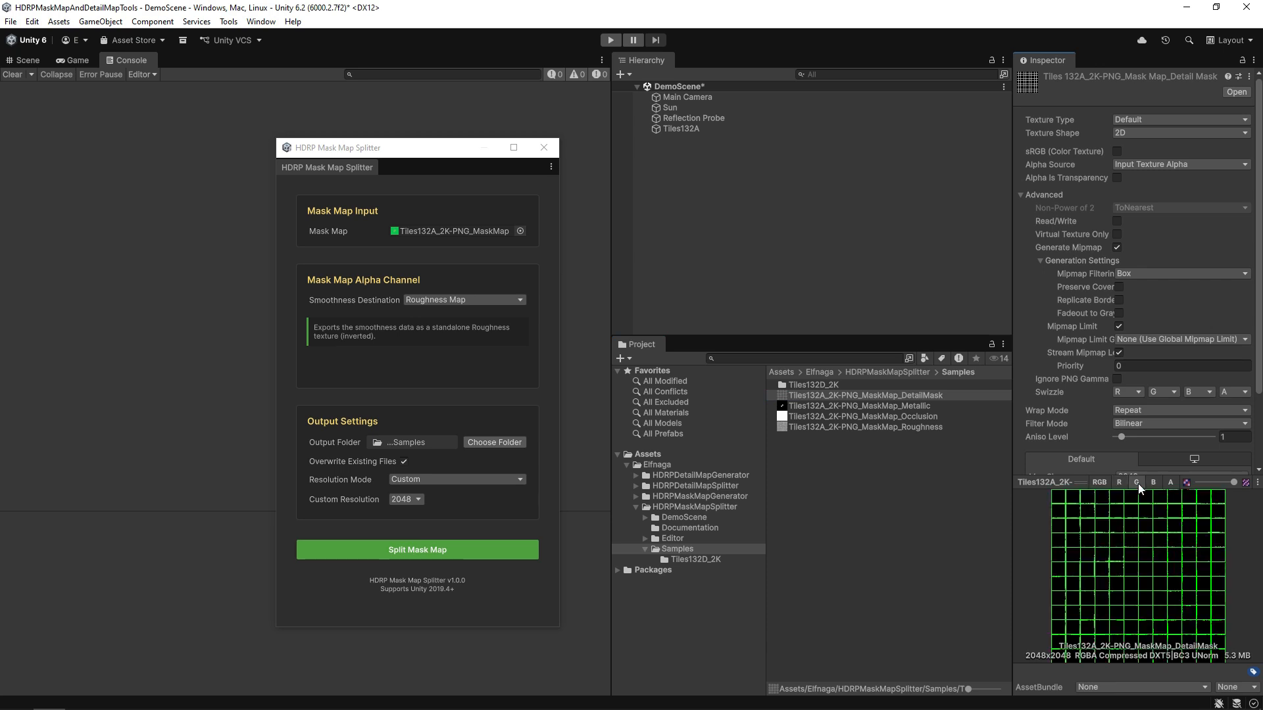
left_click(1153, 482)
left_click(1169, 482)
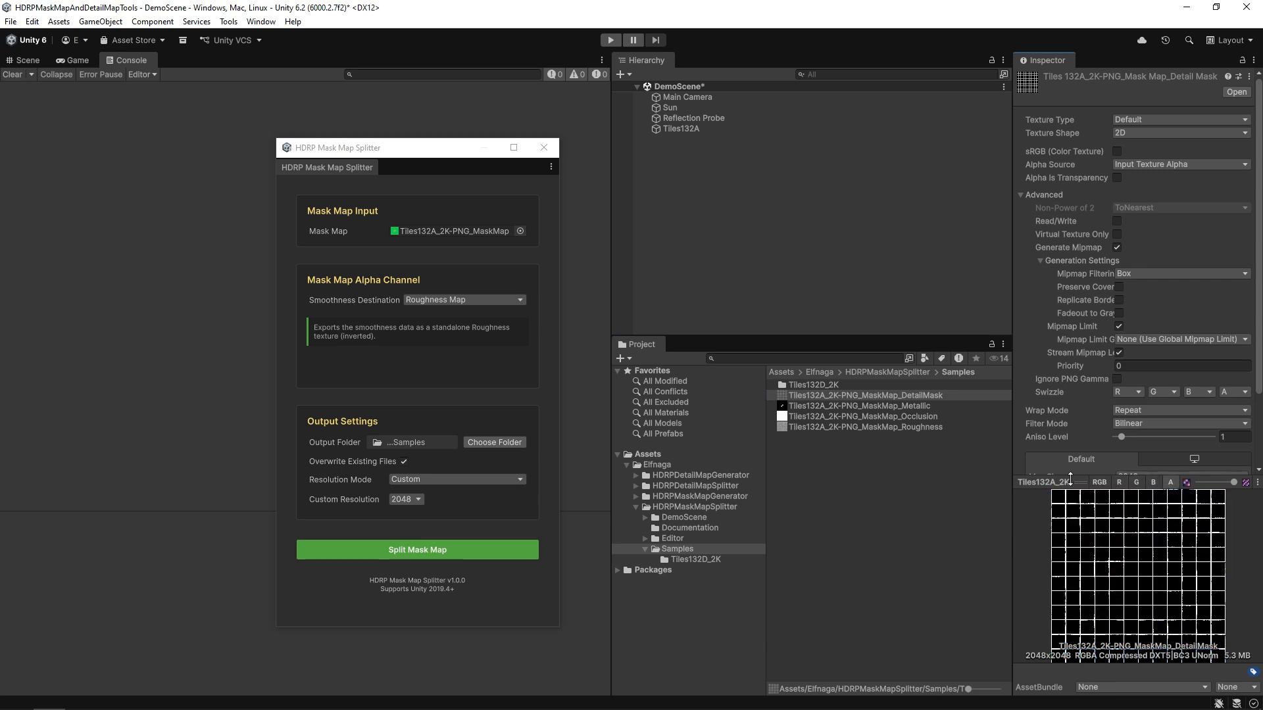
left_click(895, 406)
left_click(1135, 482)
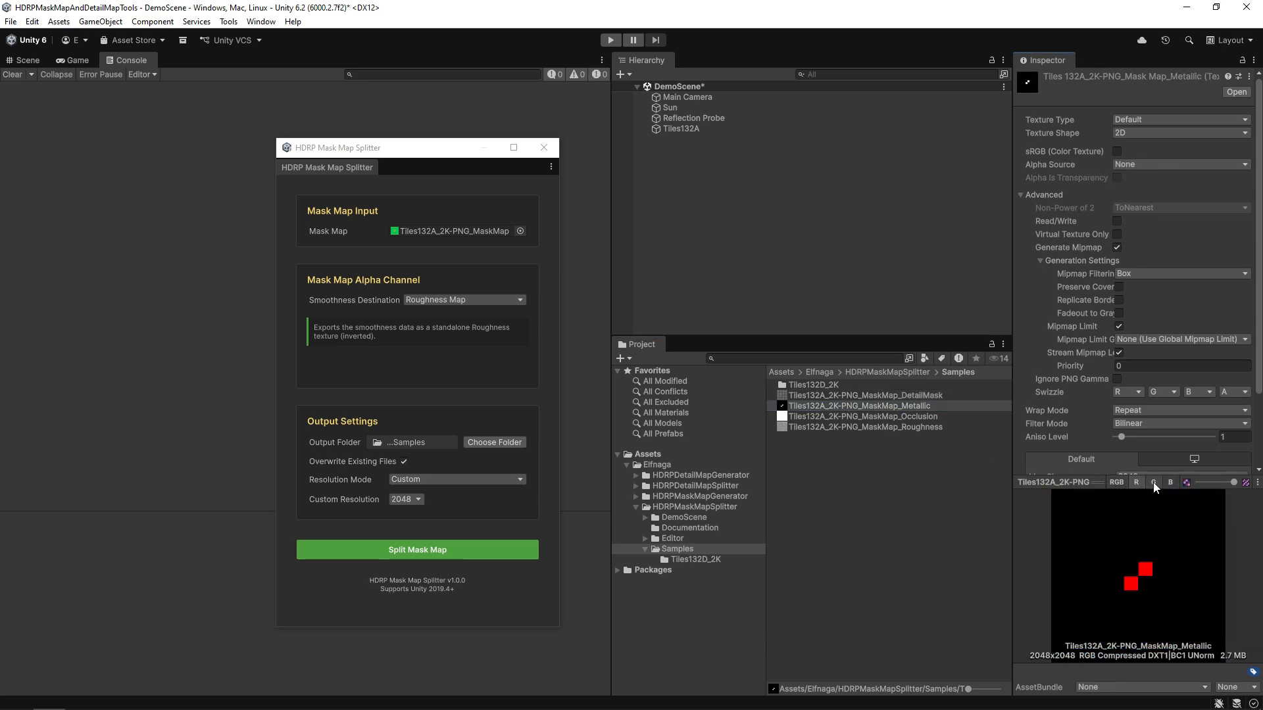
left_click(1154, 482)
left_click(1169, 483)
Preview the red, green and blue channels of the regenerated Occlusion and Roughness textures.
left_click(870, 416)
left_click(1136, 482)
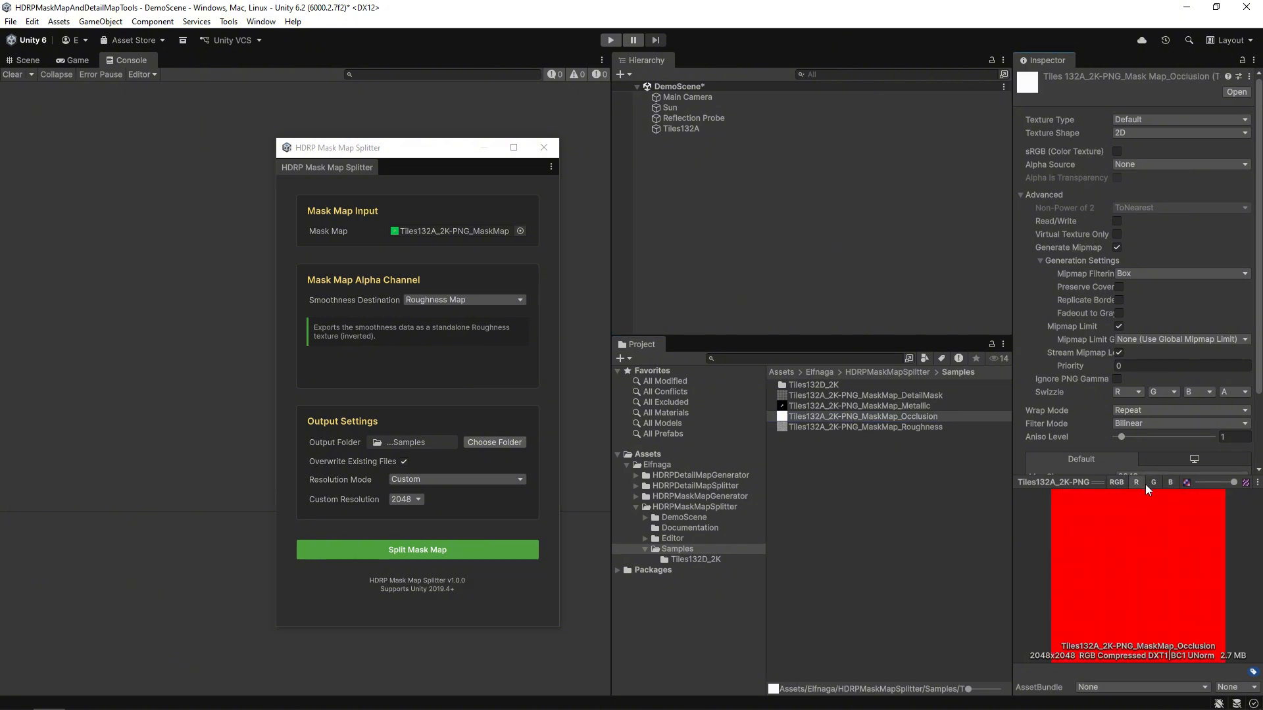
left_click(1154, 483)
left_click(1169, 483)
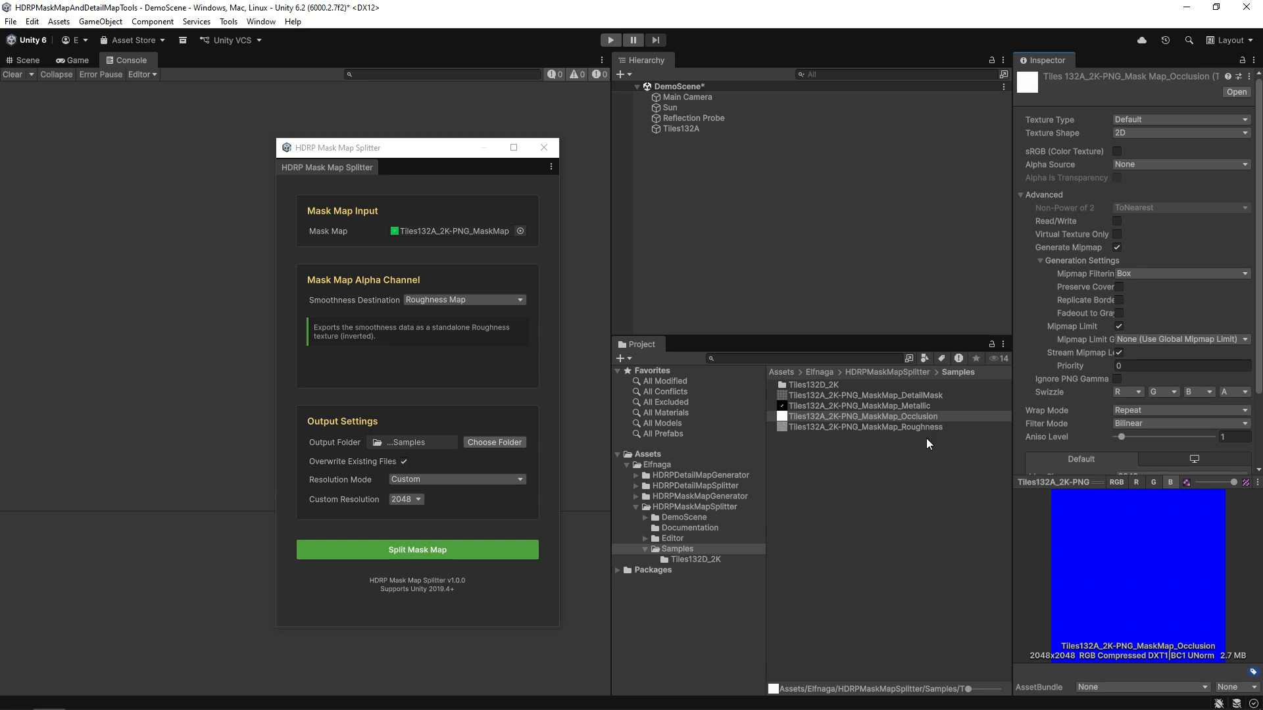
left_click(912, 427)
left_click(1135, 483)
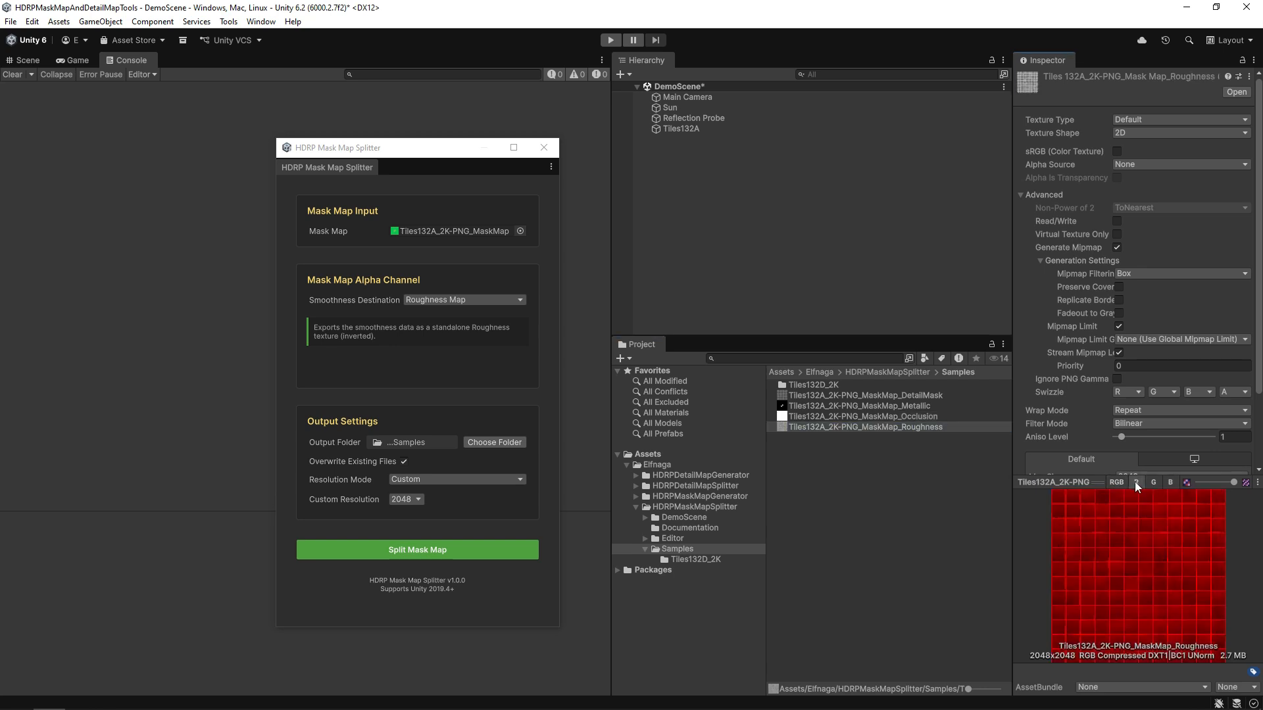
left_click(1154, 483)
left_click(1169, 482)
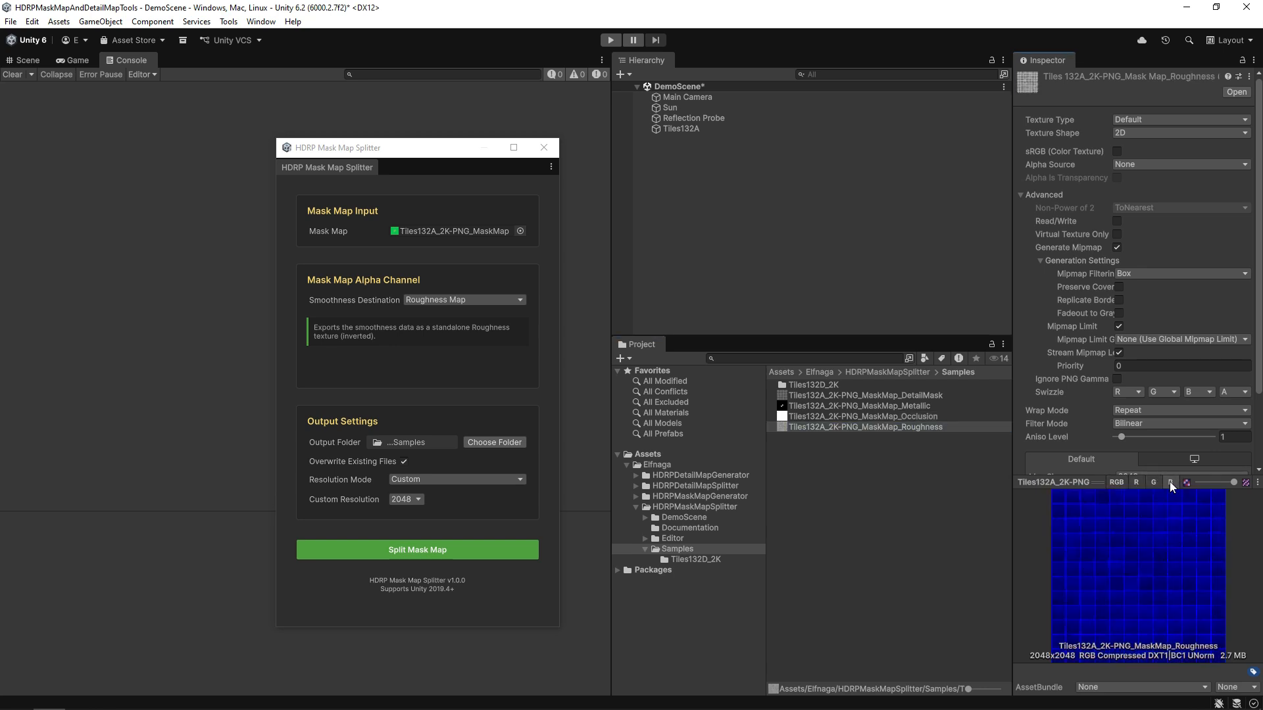